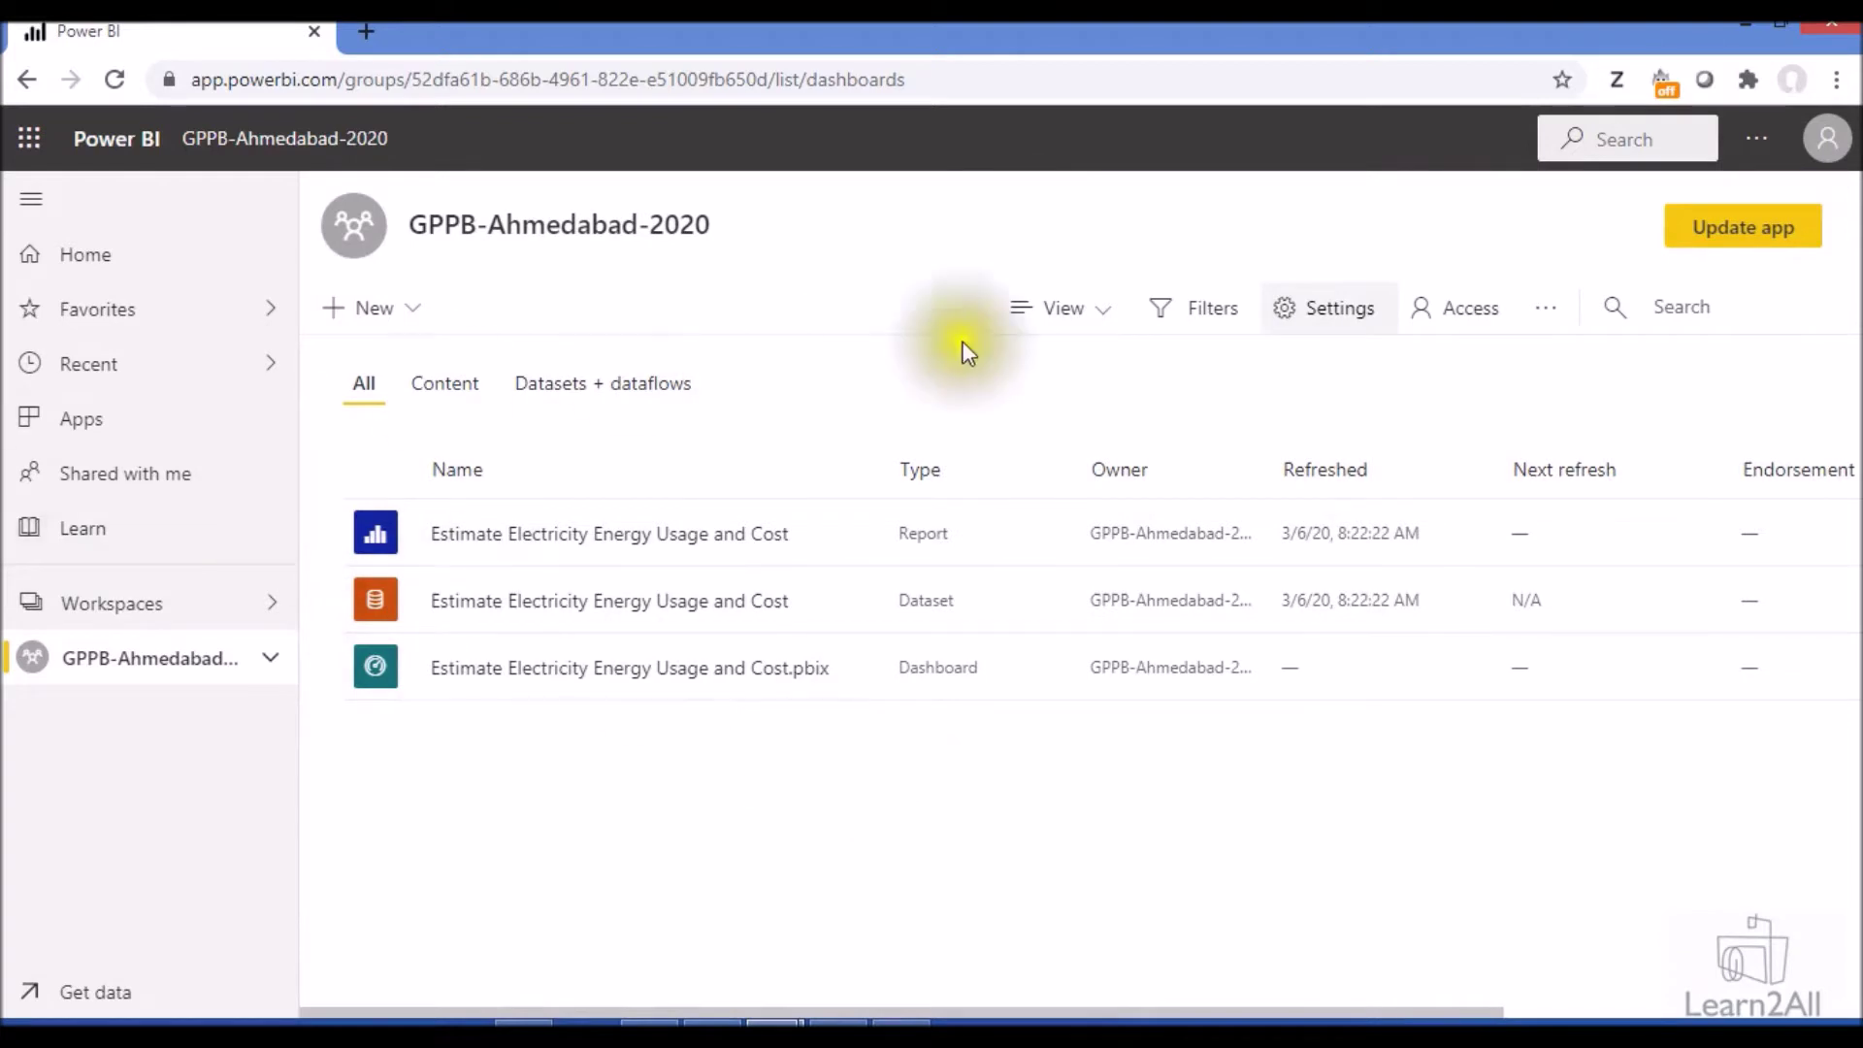
Step: Under Advanced workspace settings, enable 'Allow contributors to update the app for this workspace' and save
click(1326, 311)
scroll(1372, 680, down, 3)
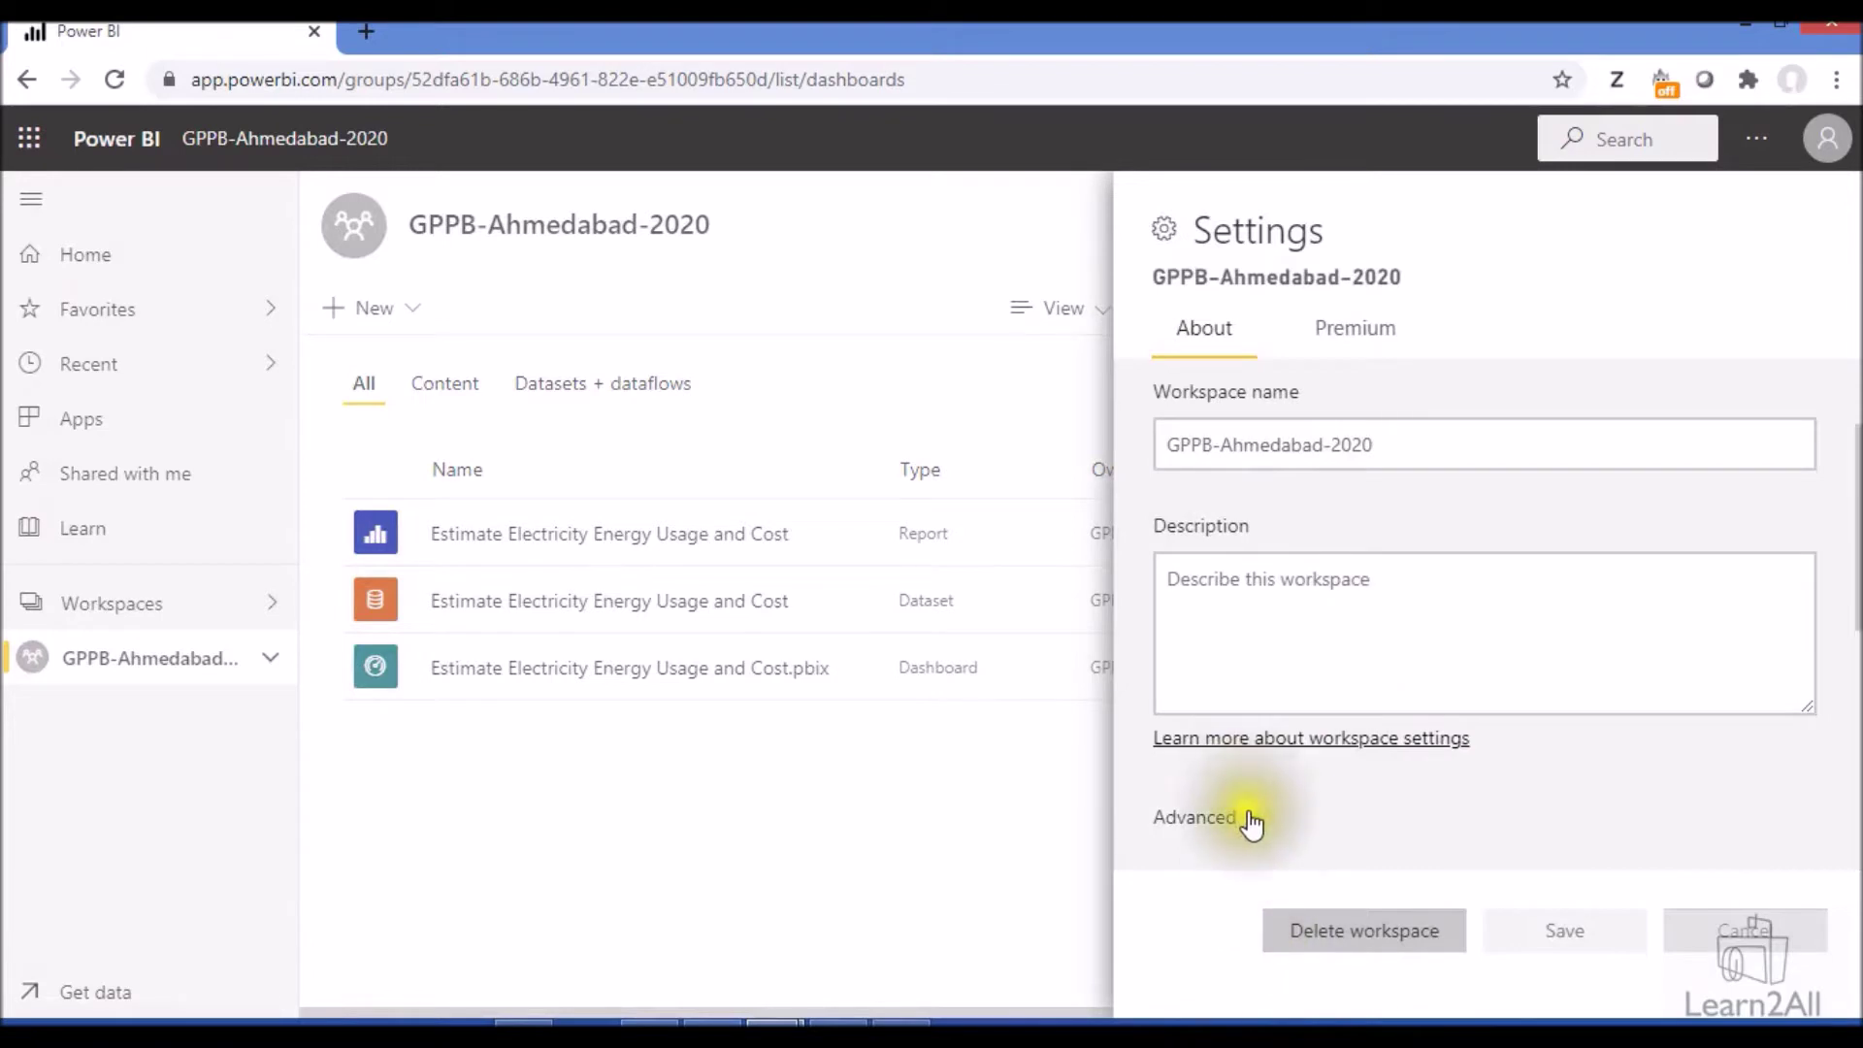
click(1248, 813)
scroll(1253, 784, down, 5)
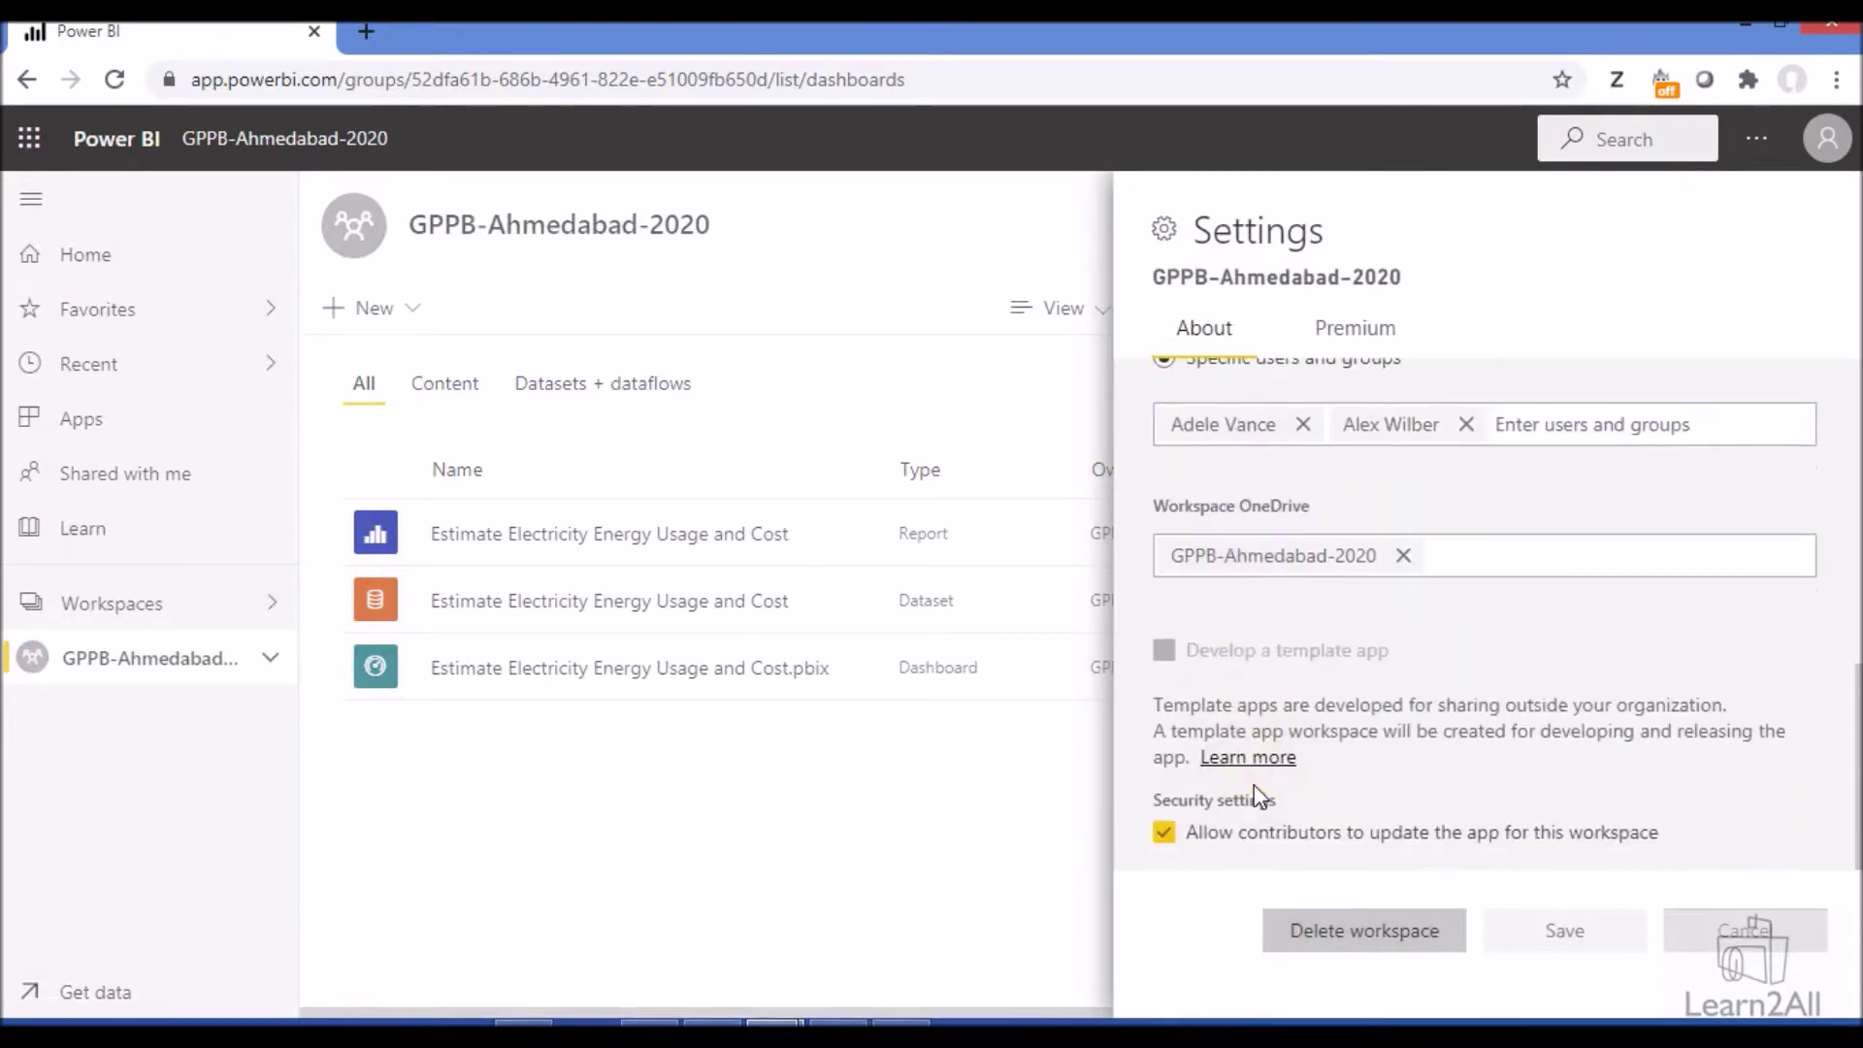
click(1163, 832)
click(1163, 834)
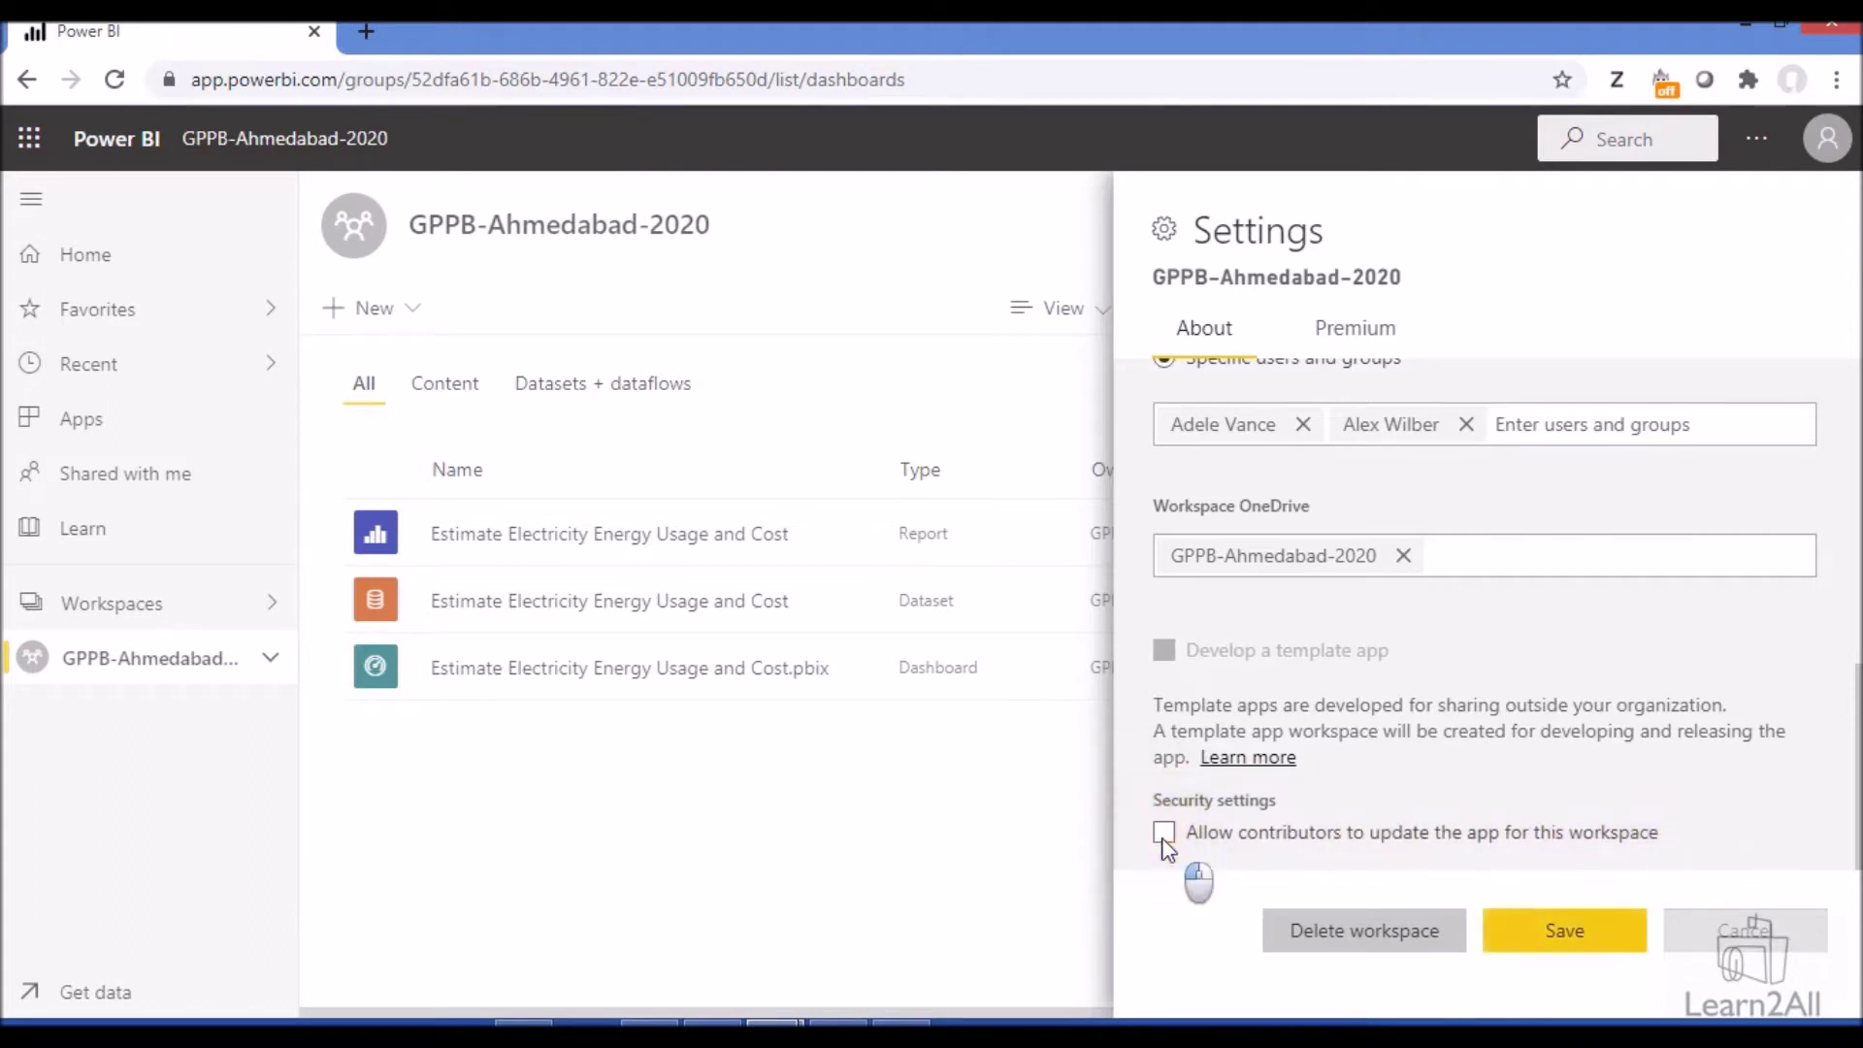
click(1162, 834)
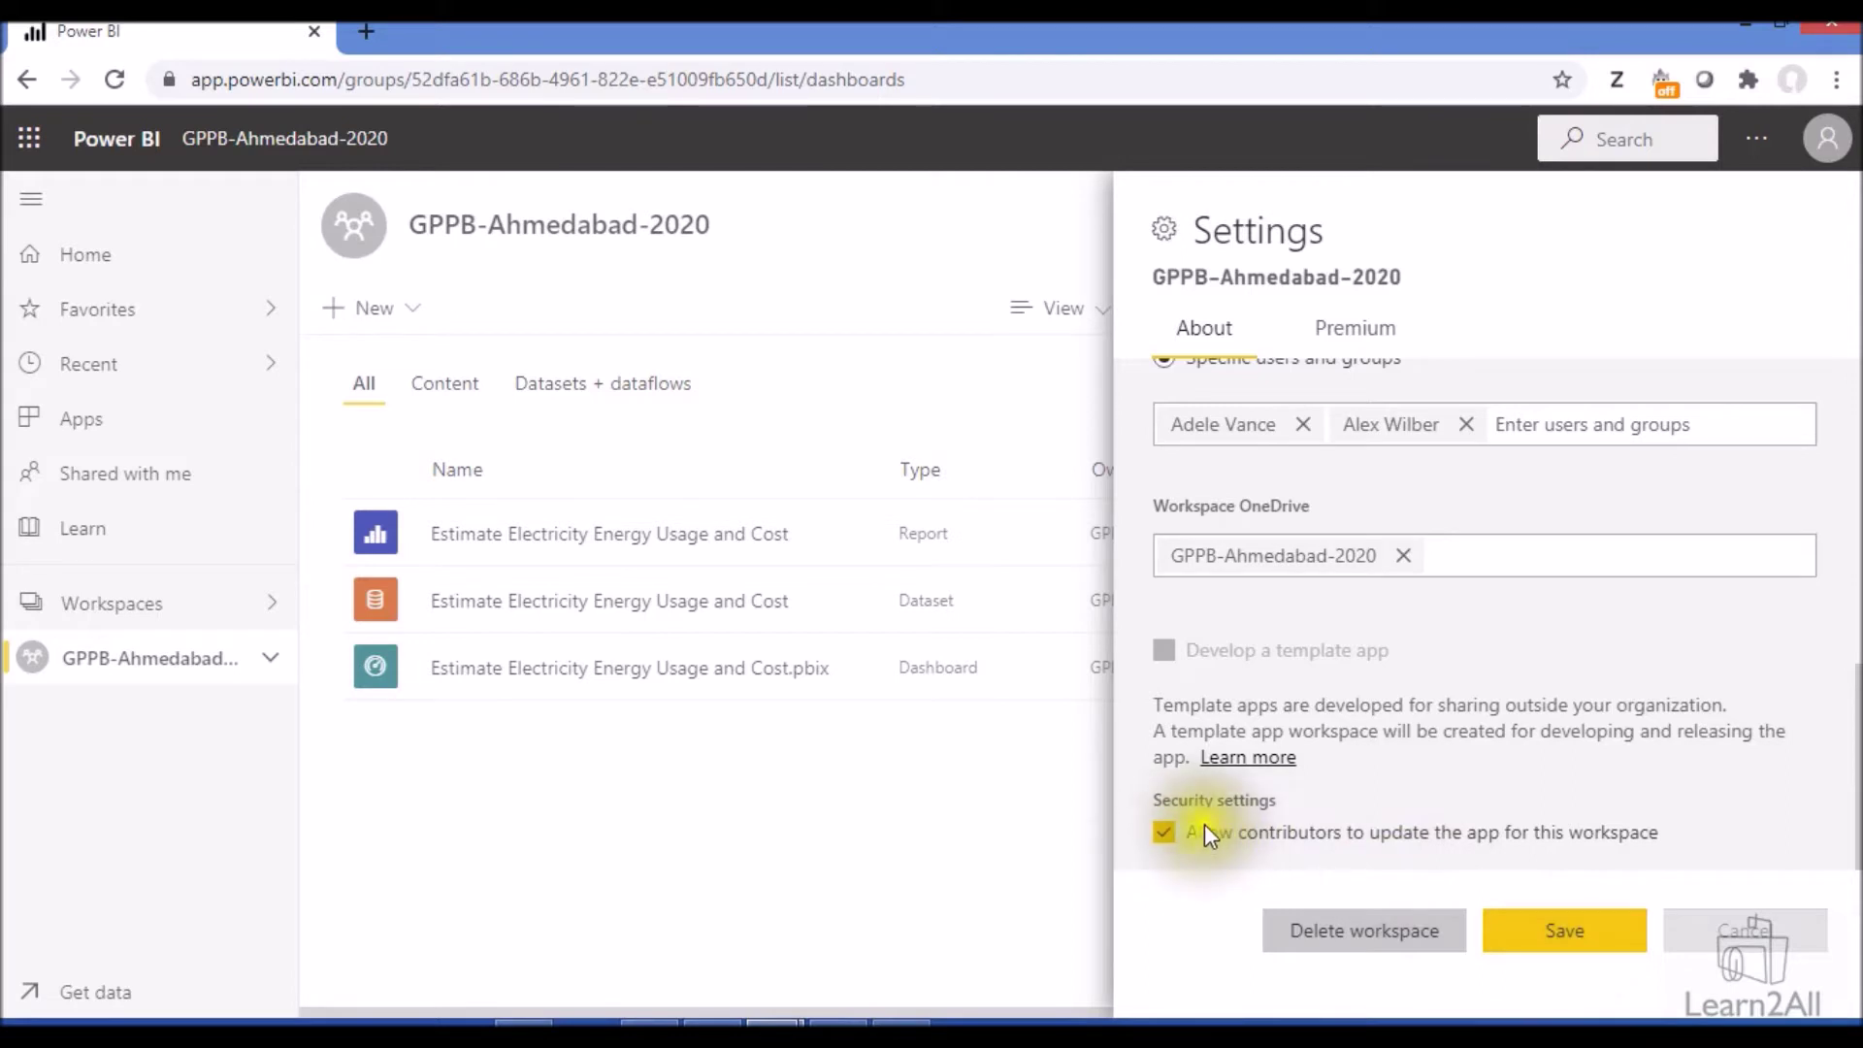
click(1572, 936)
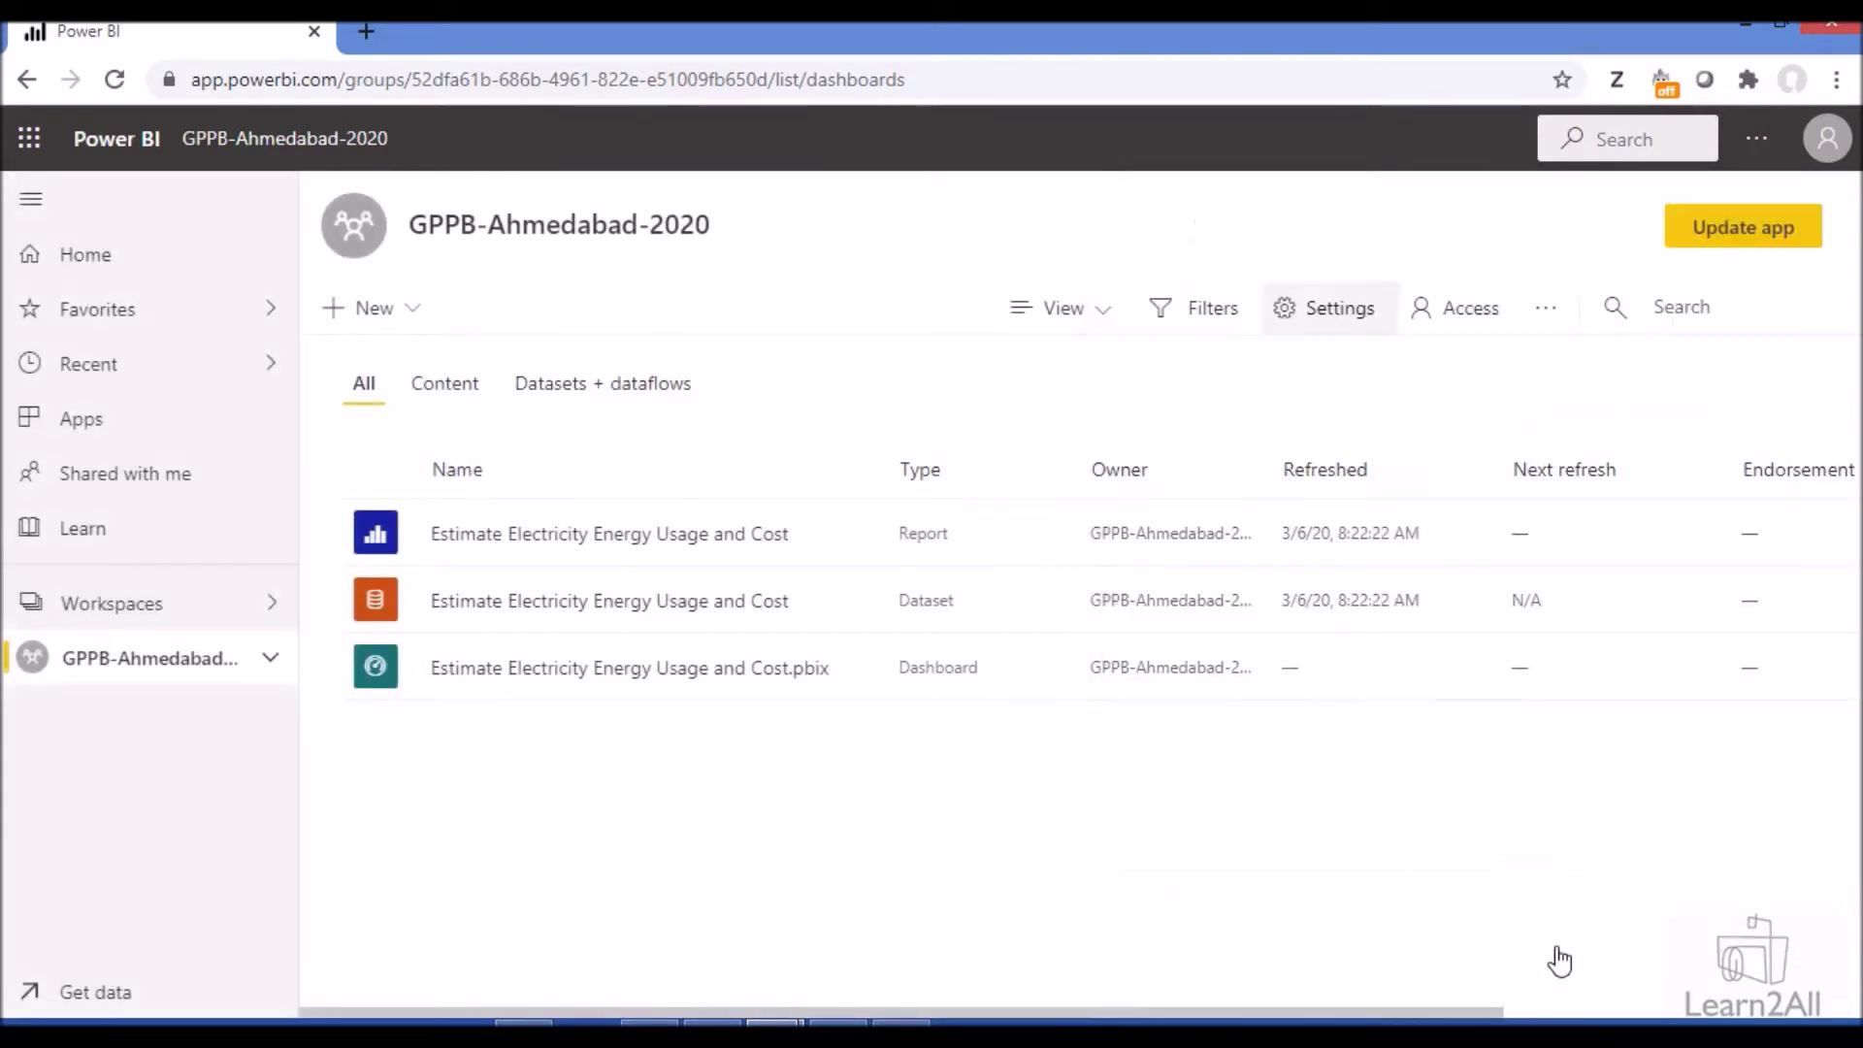
Step: Review the workspace's Access member list, then switch to the second user's incognito session
mouse_move(848, 540)
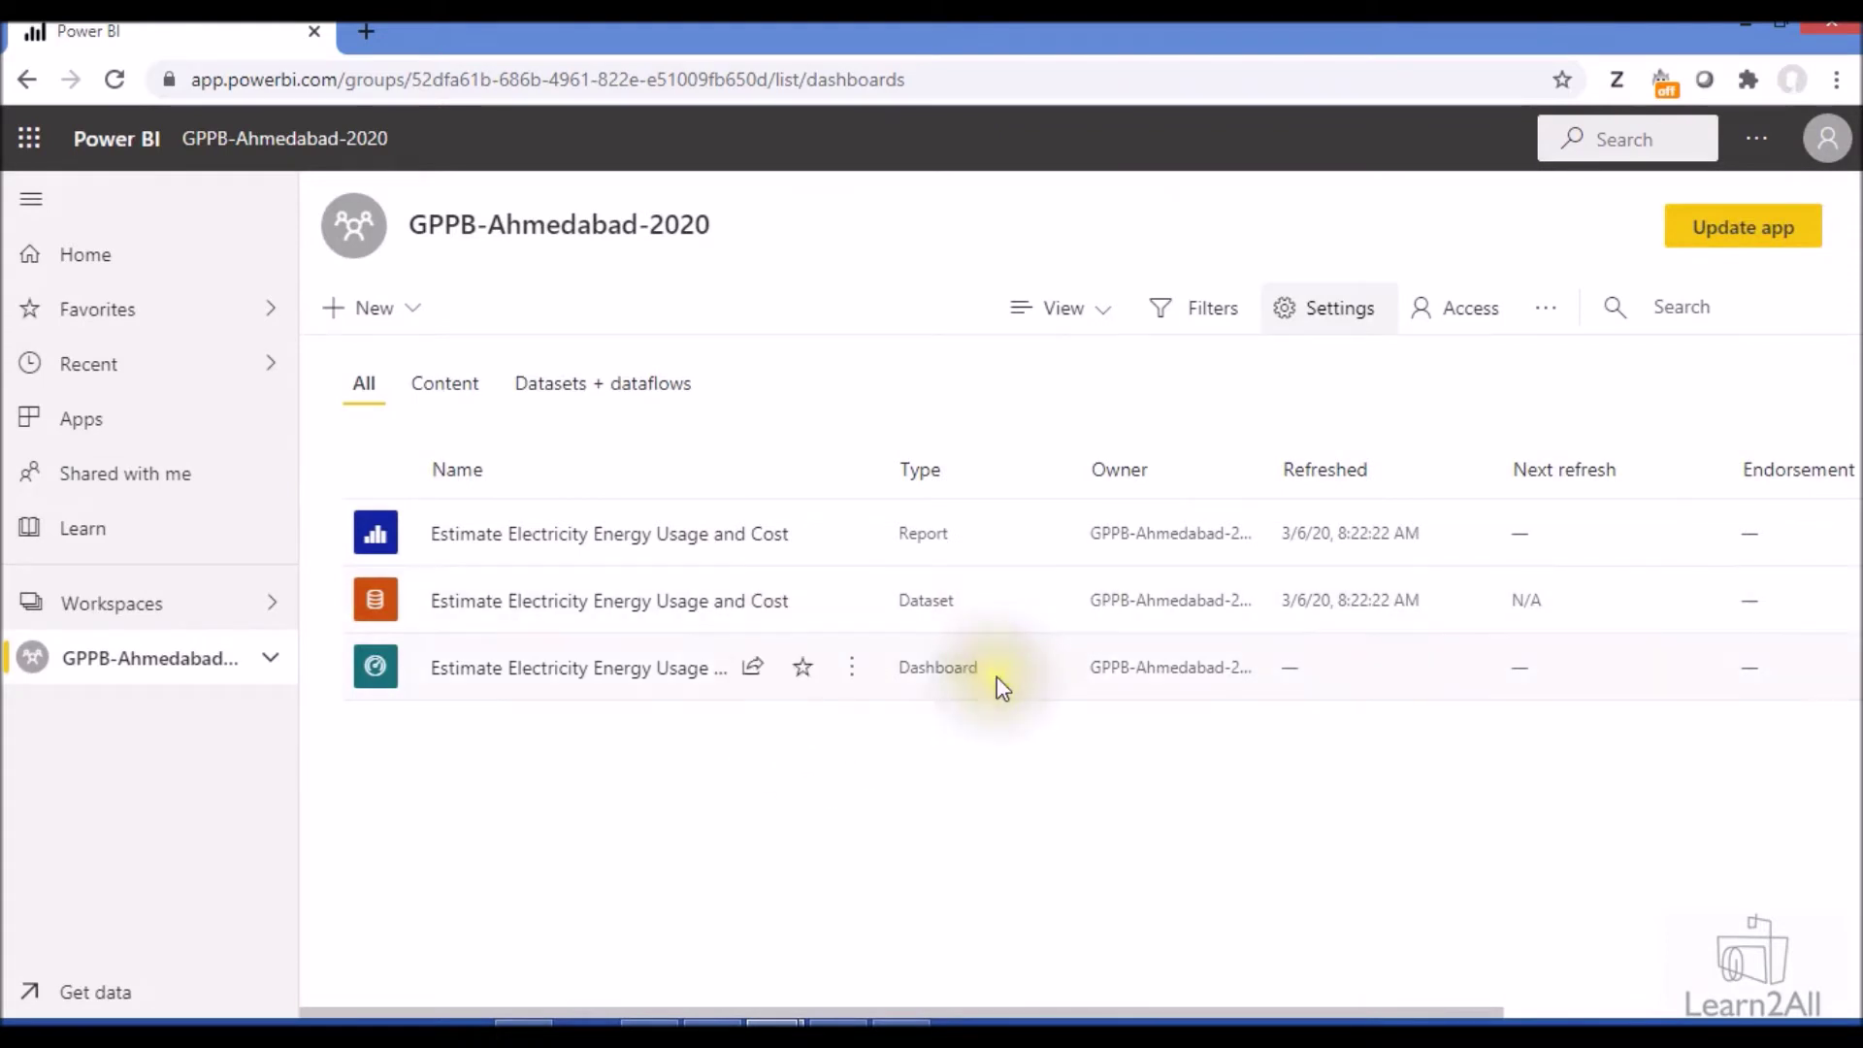
click(1446, 320)
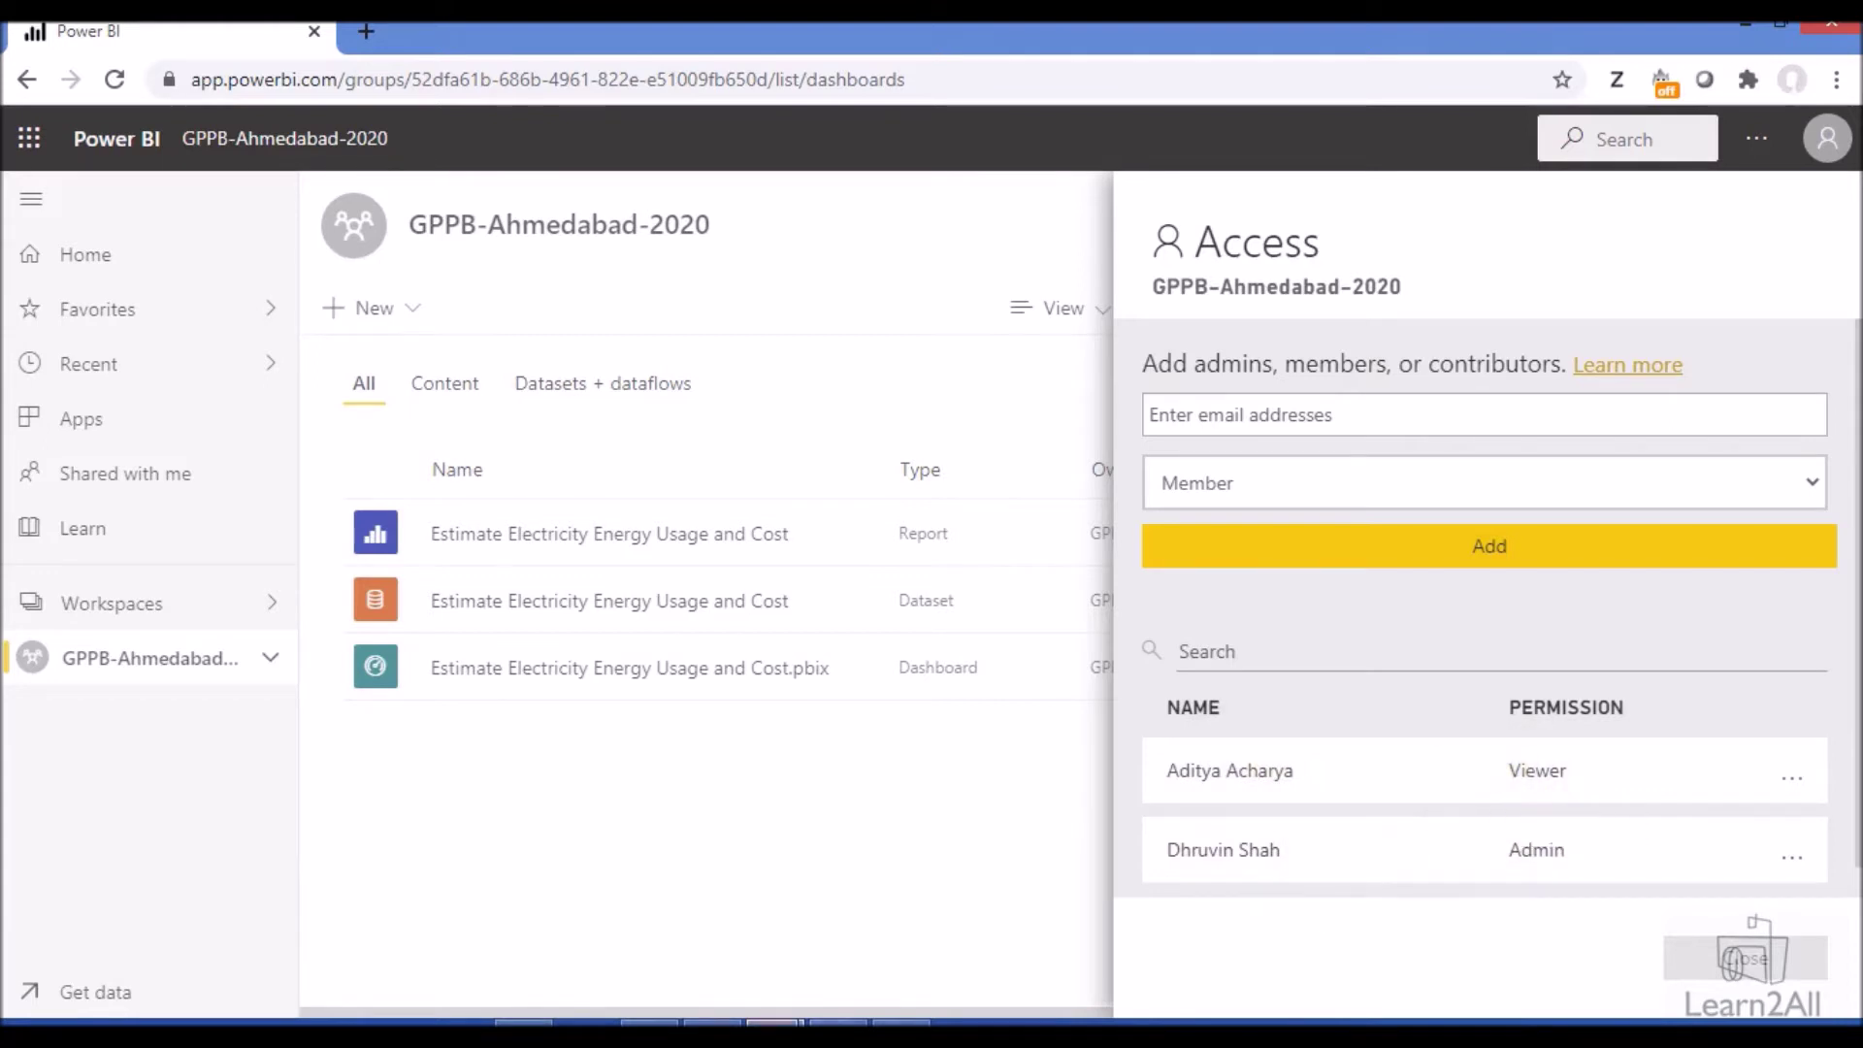
mouse_move(774, 1022)
click(906, 899)
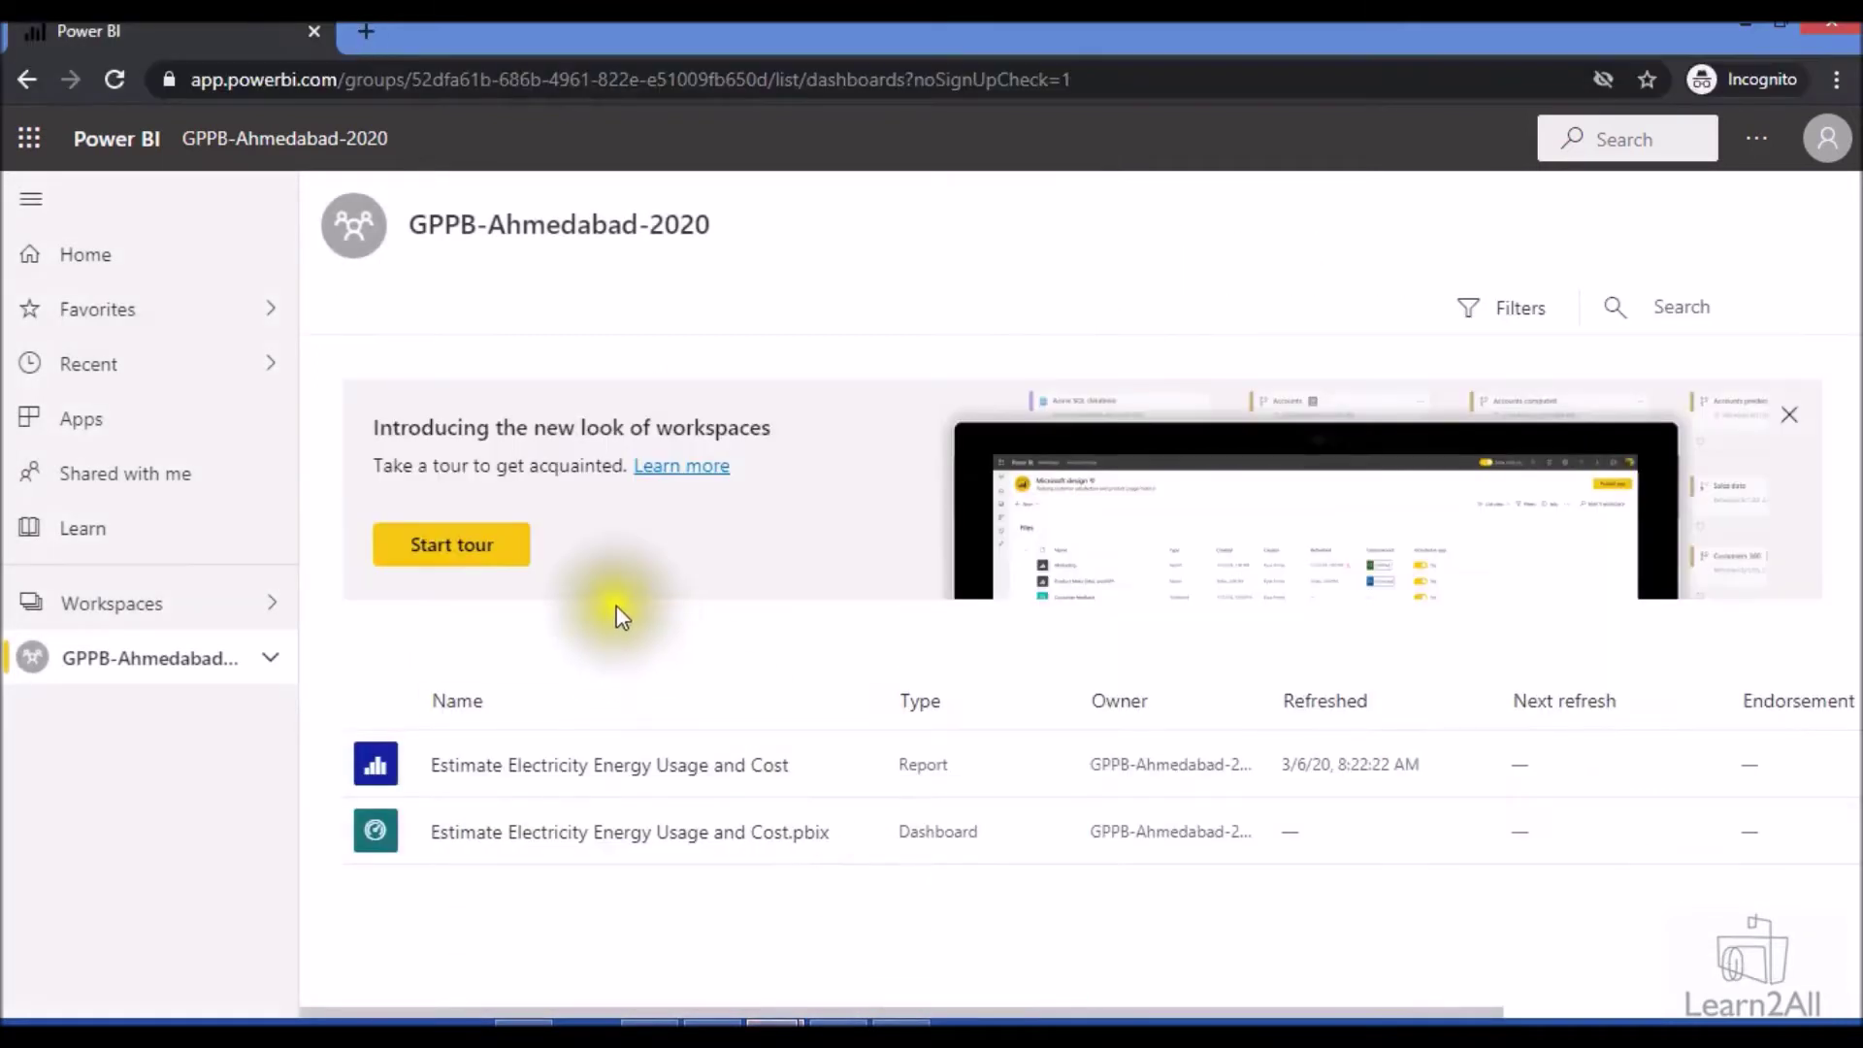
Step: As the second user, reload and try updating the app, then return to the admin window
click(114, 79)
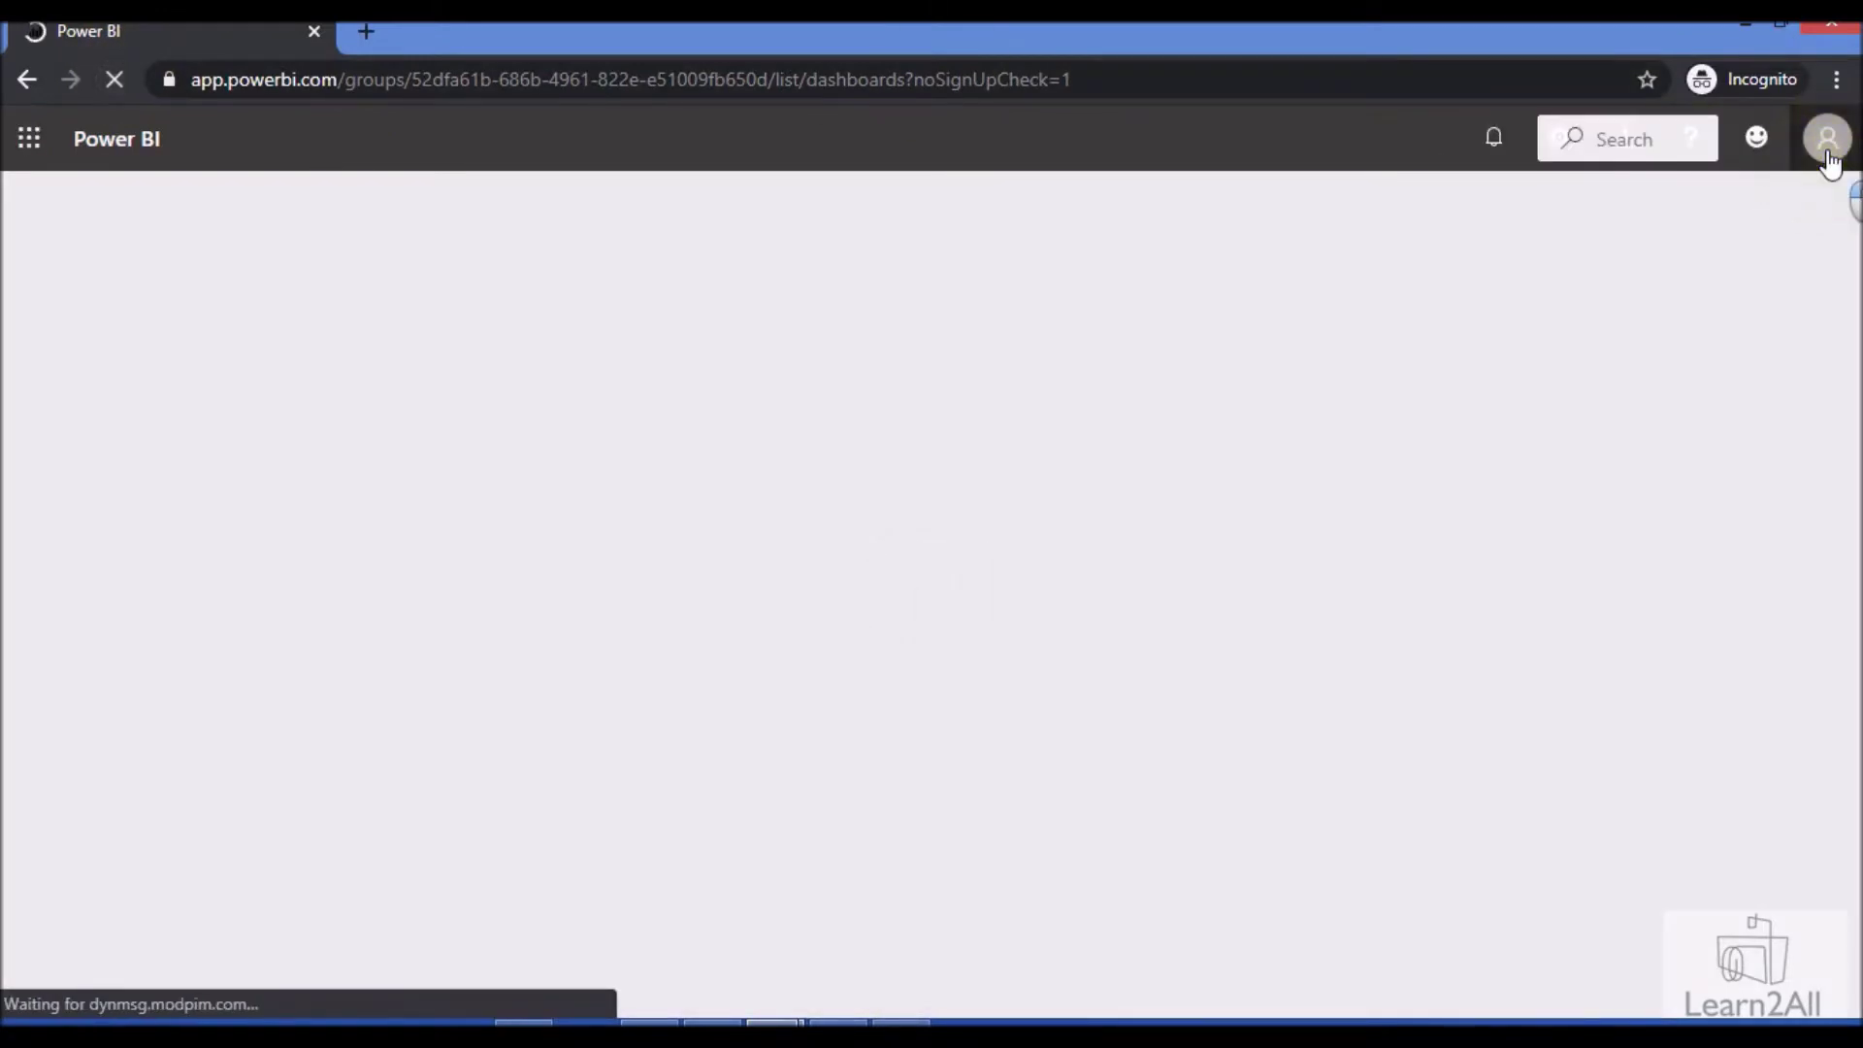
click(1829, 146)
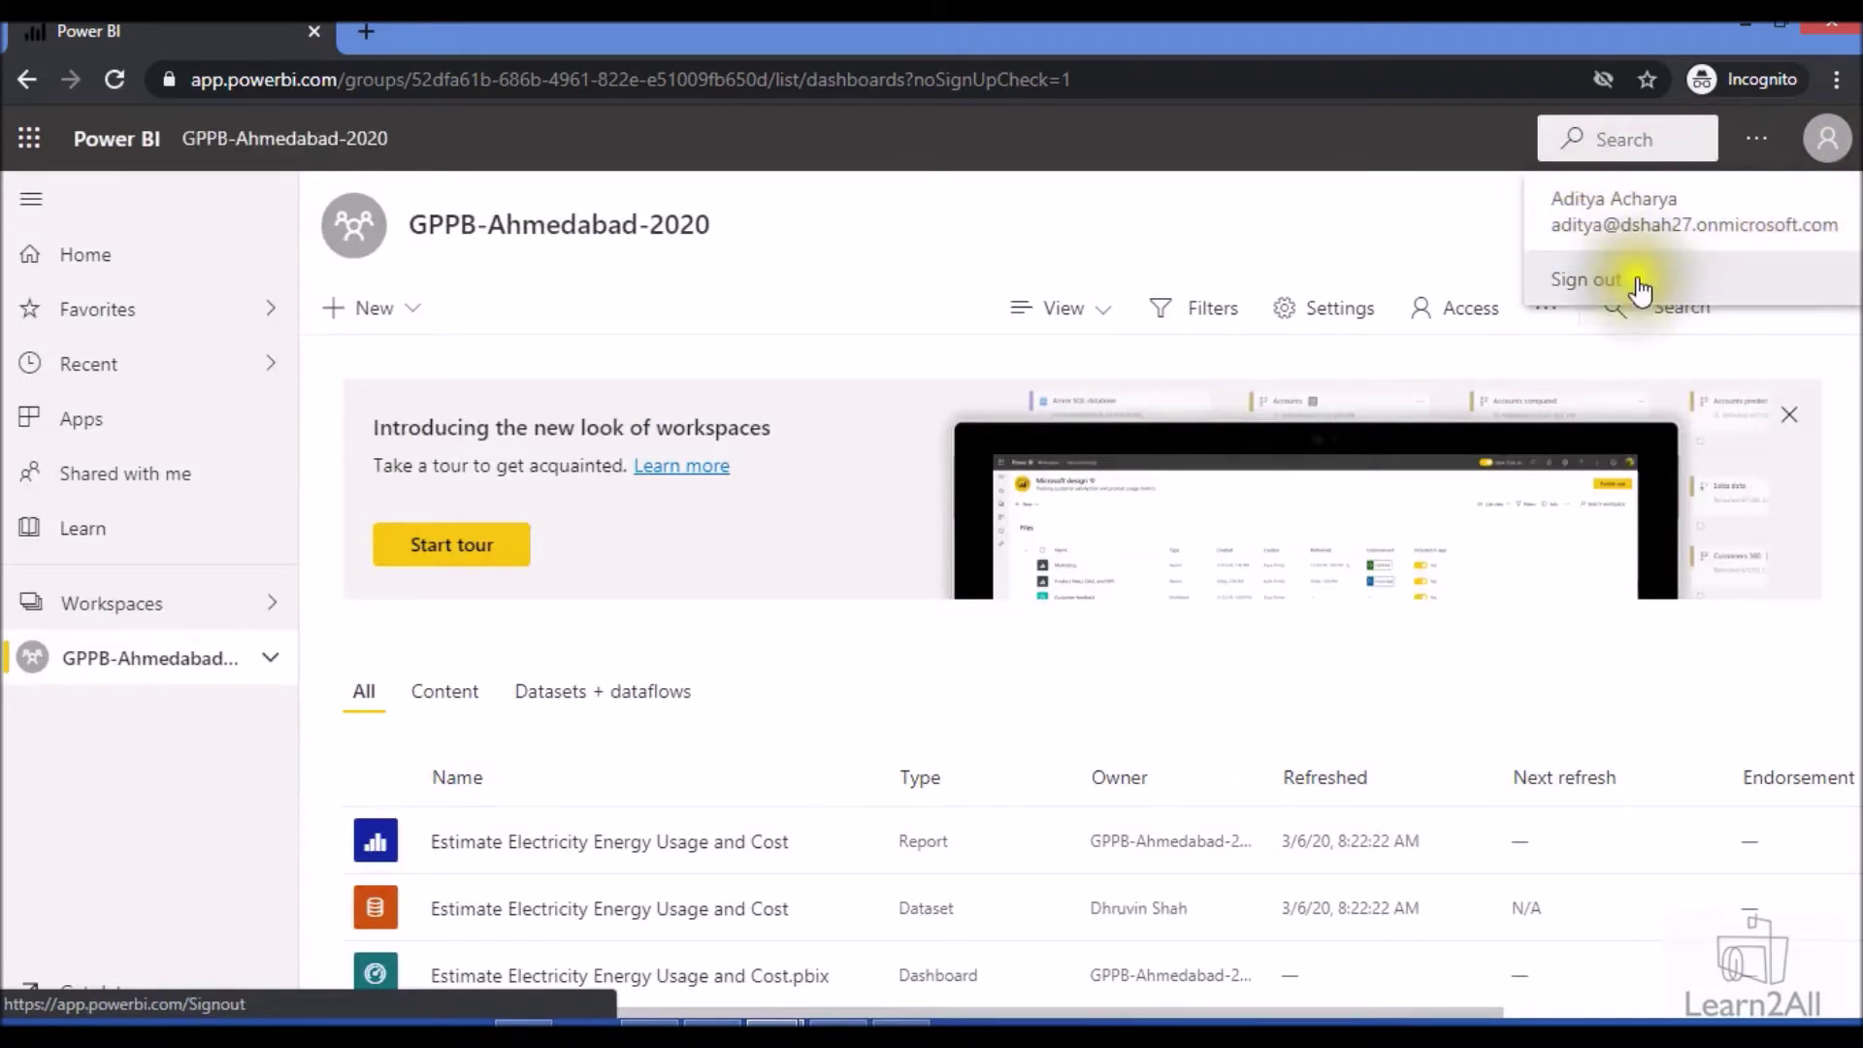
click(1201, 212)
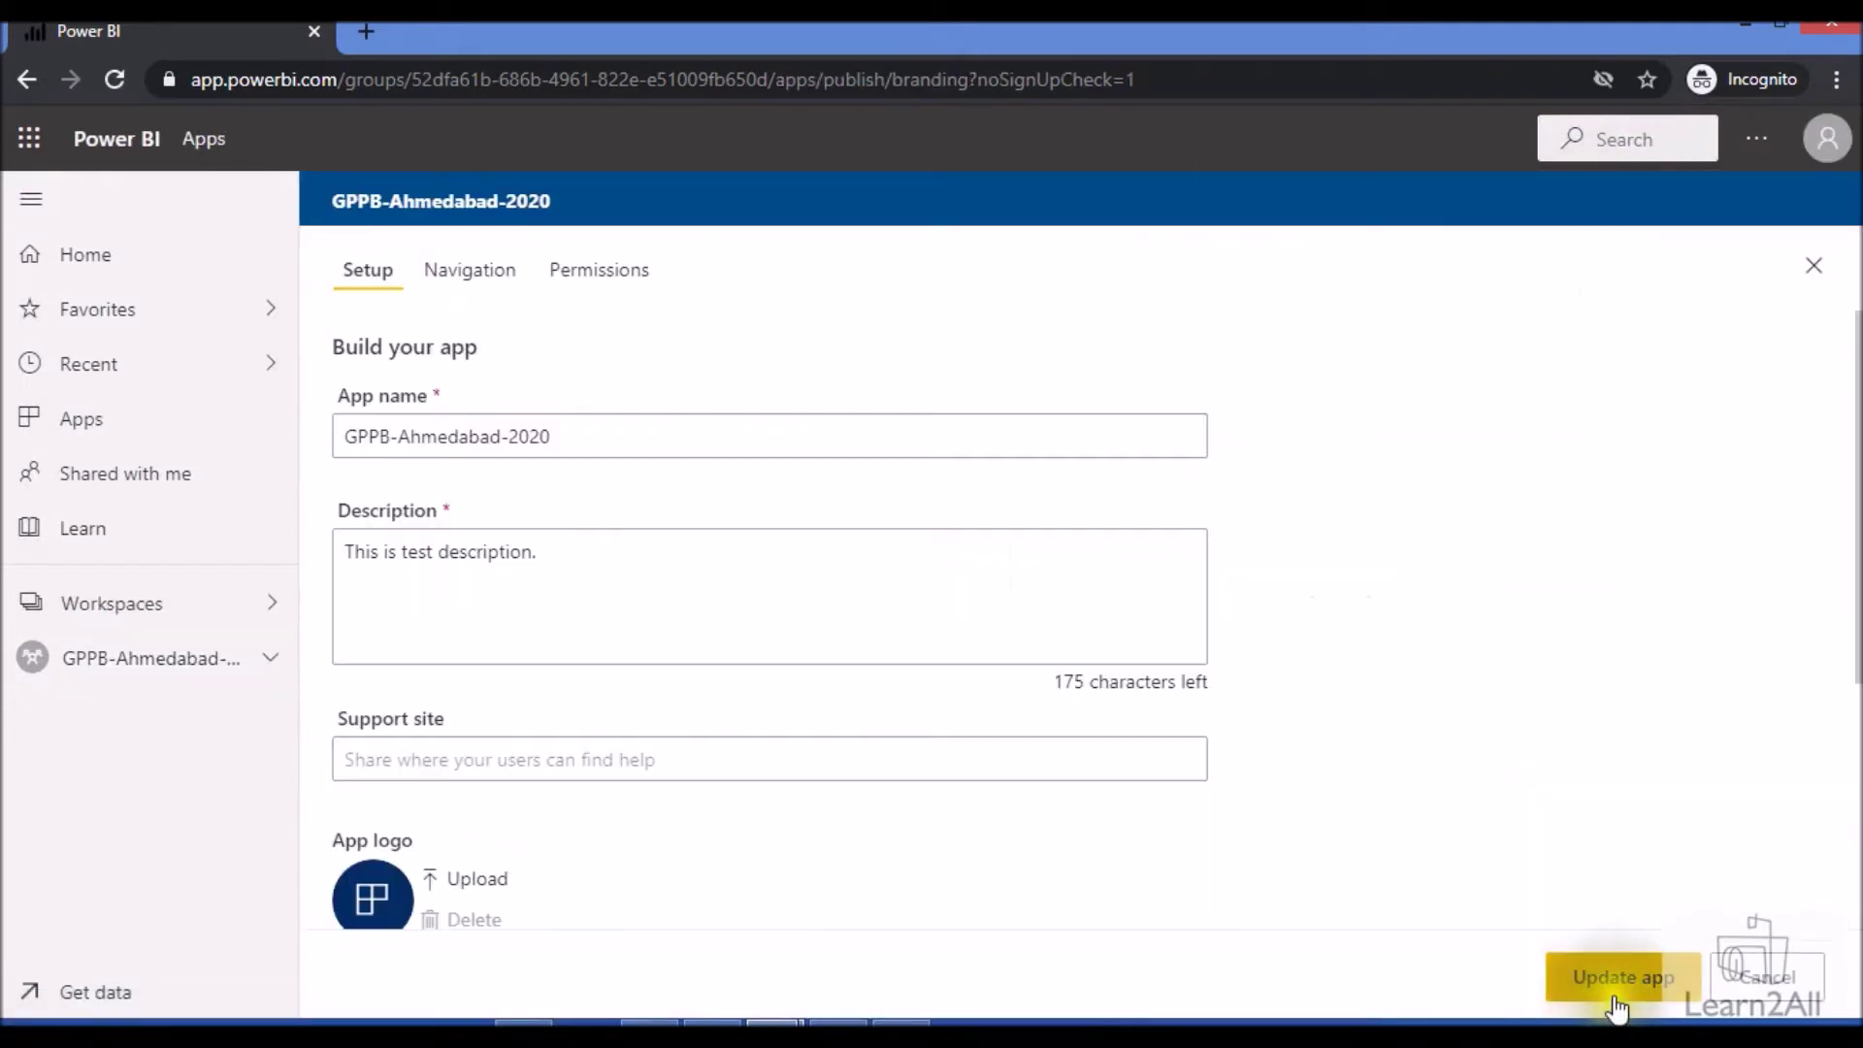
click(1616, 1009)
click(1096, 656)
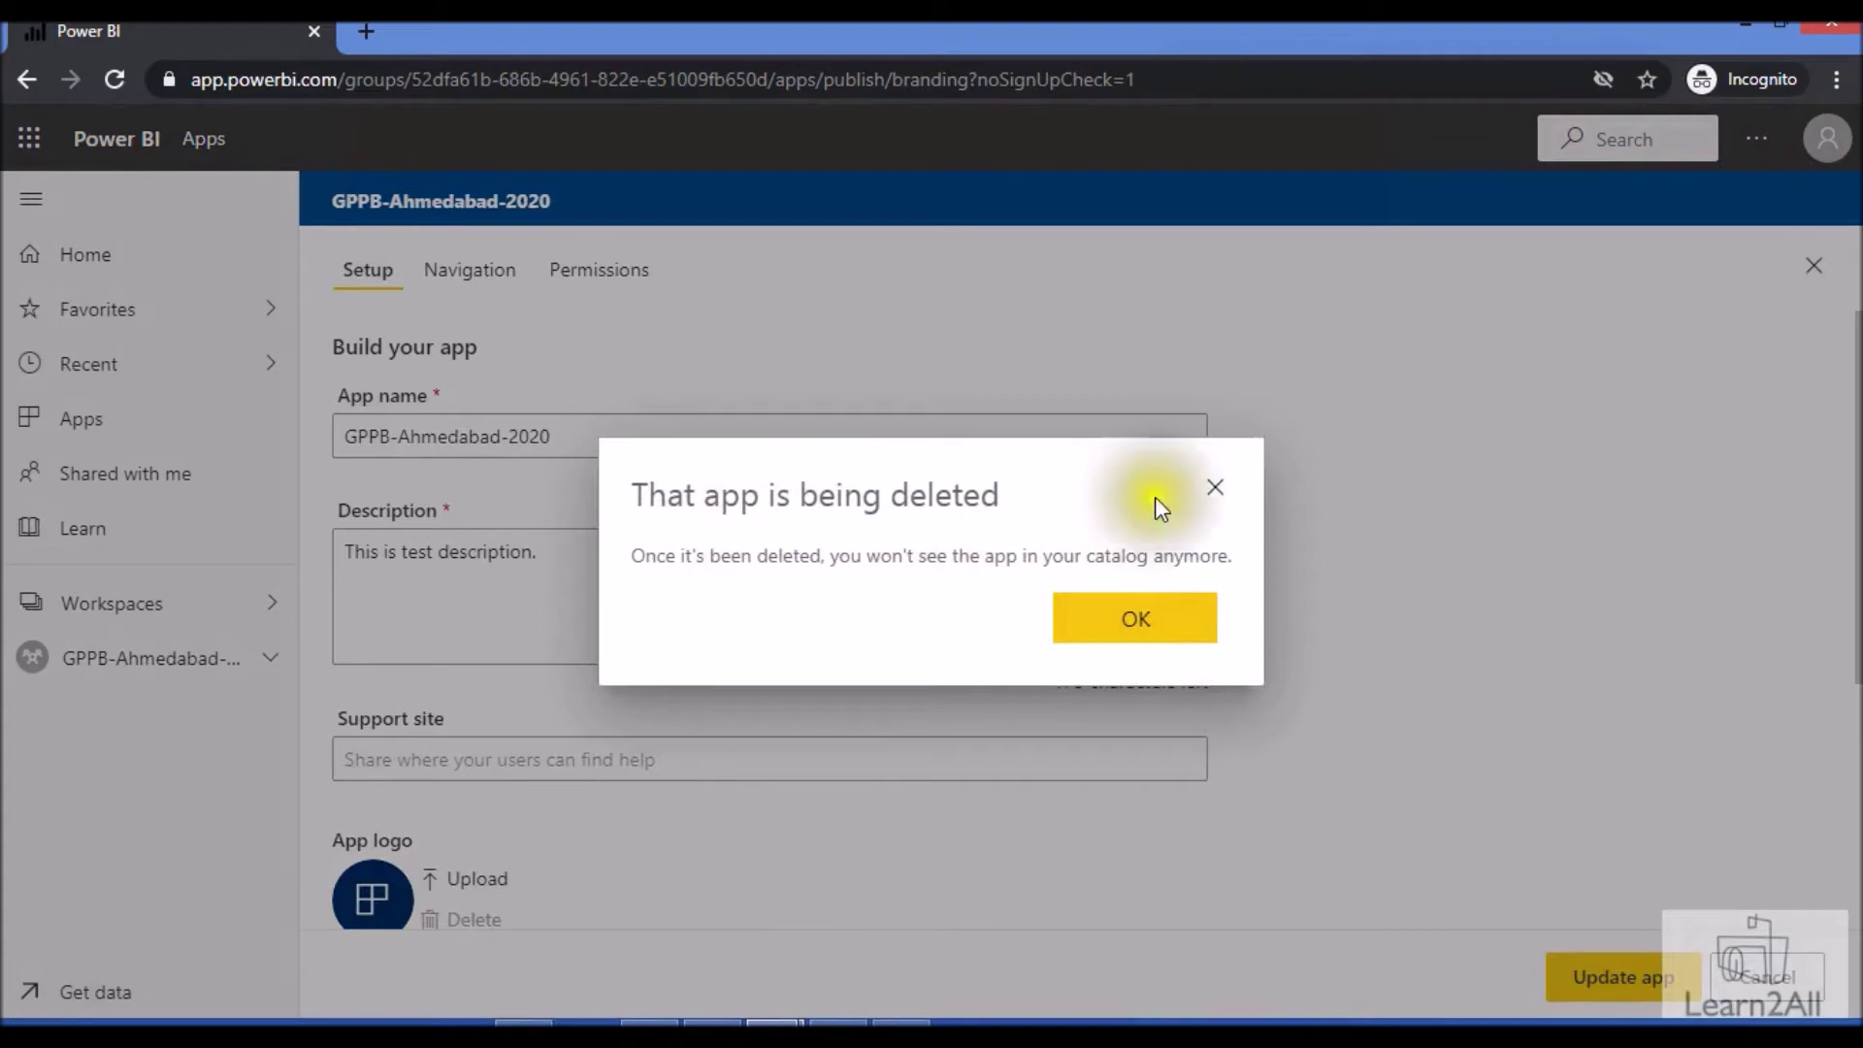
click(616, 894)
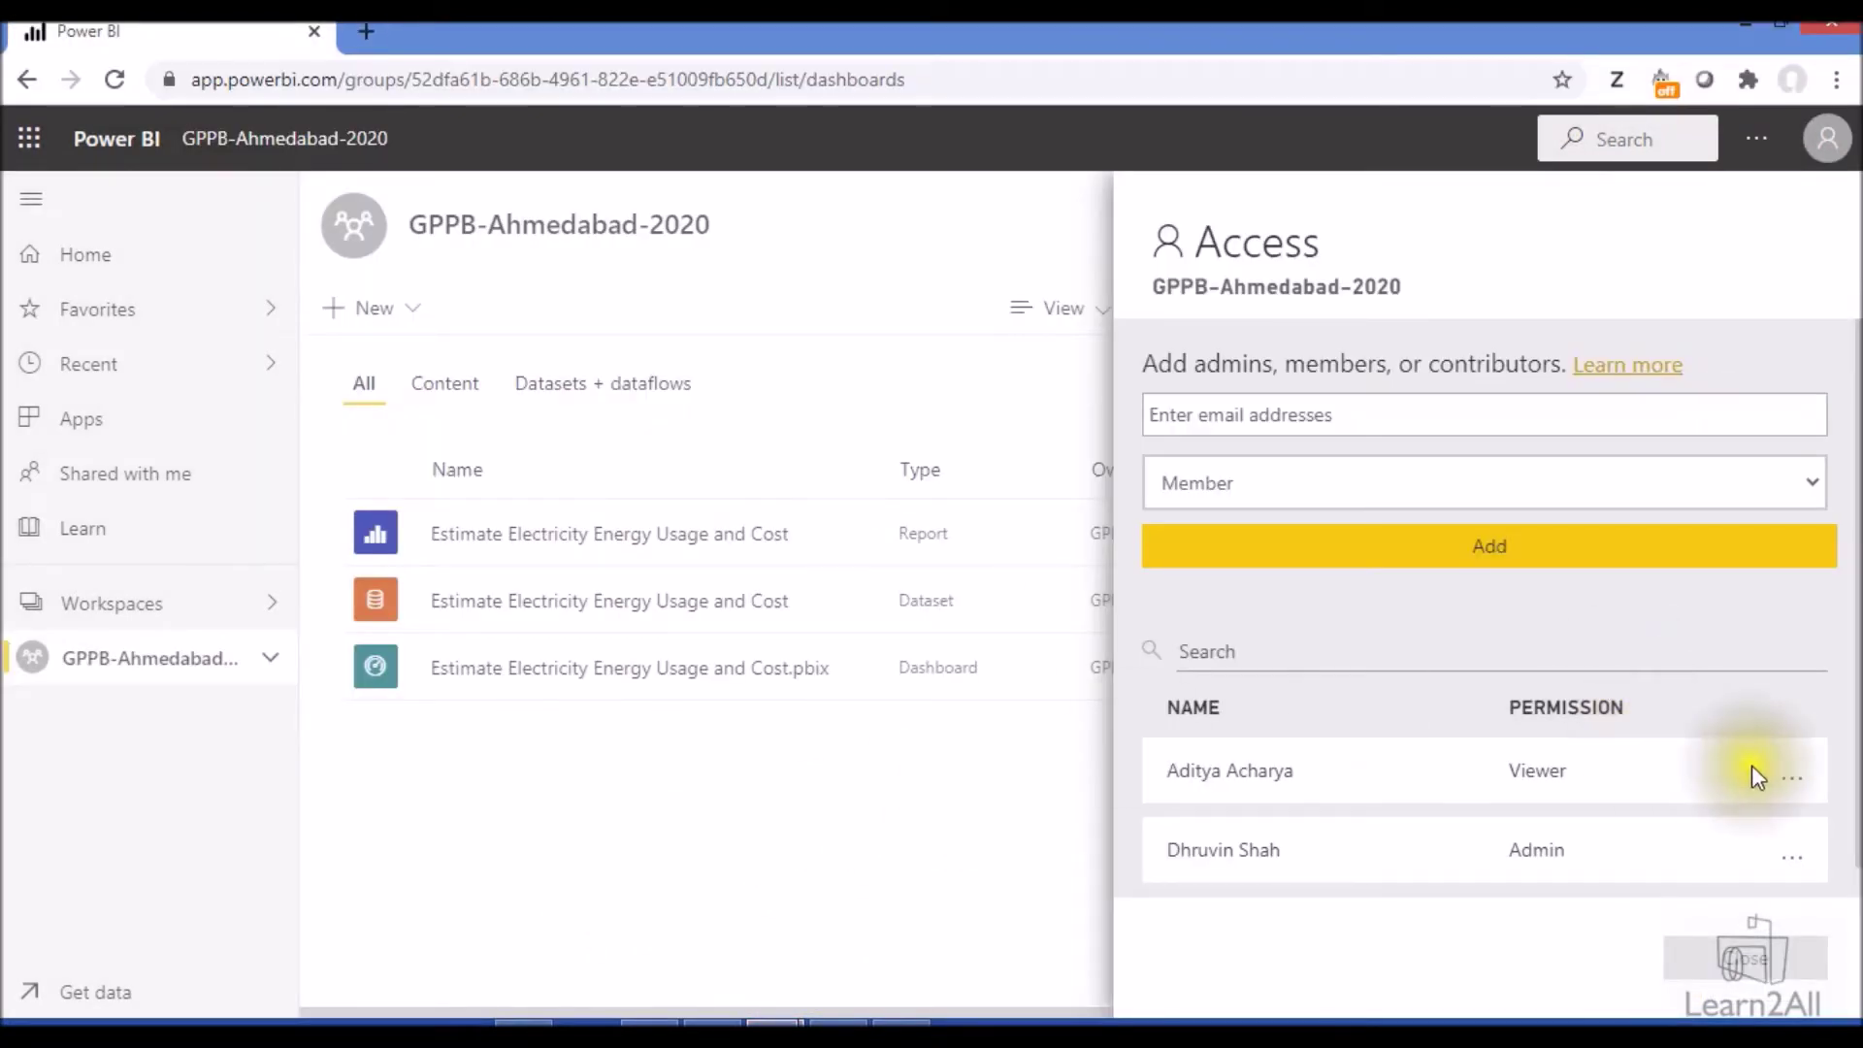
Step: Change the viewer user's workspace permission to Contributor
click(1790, 784)
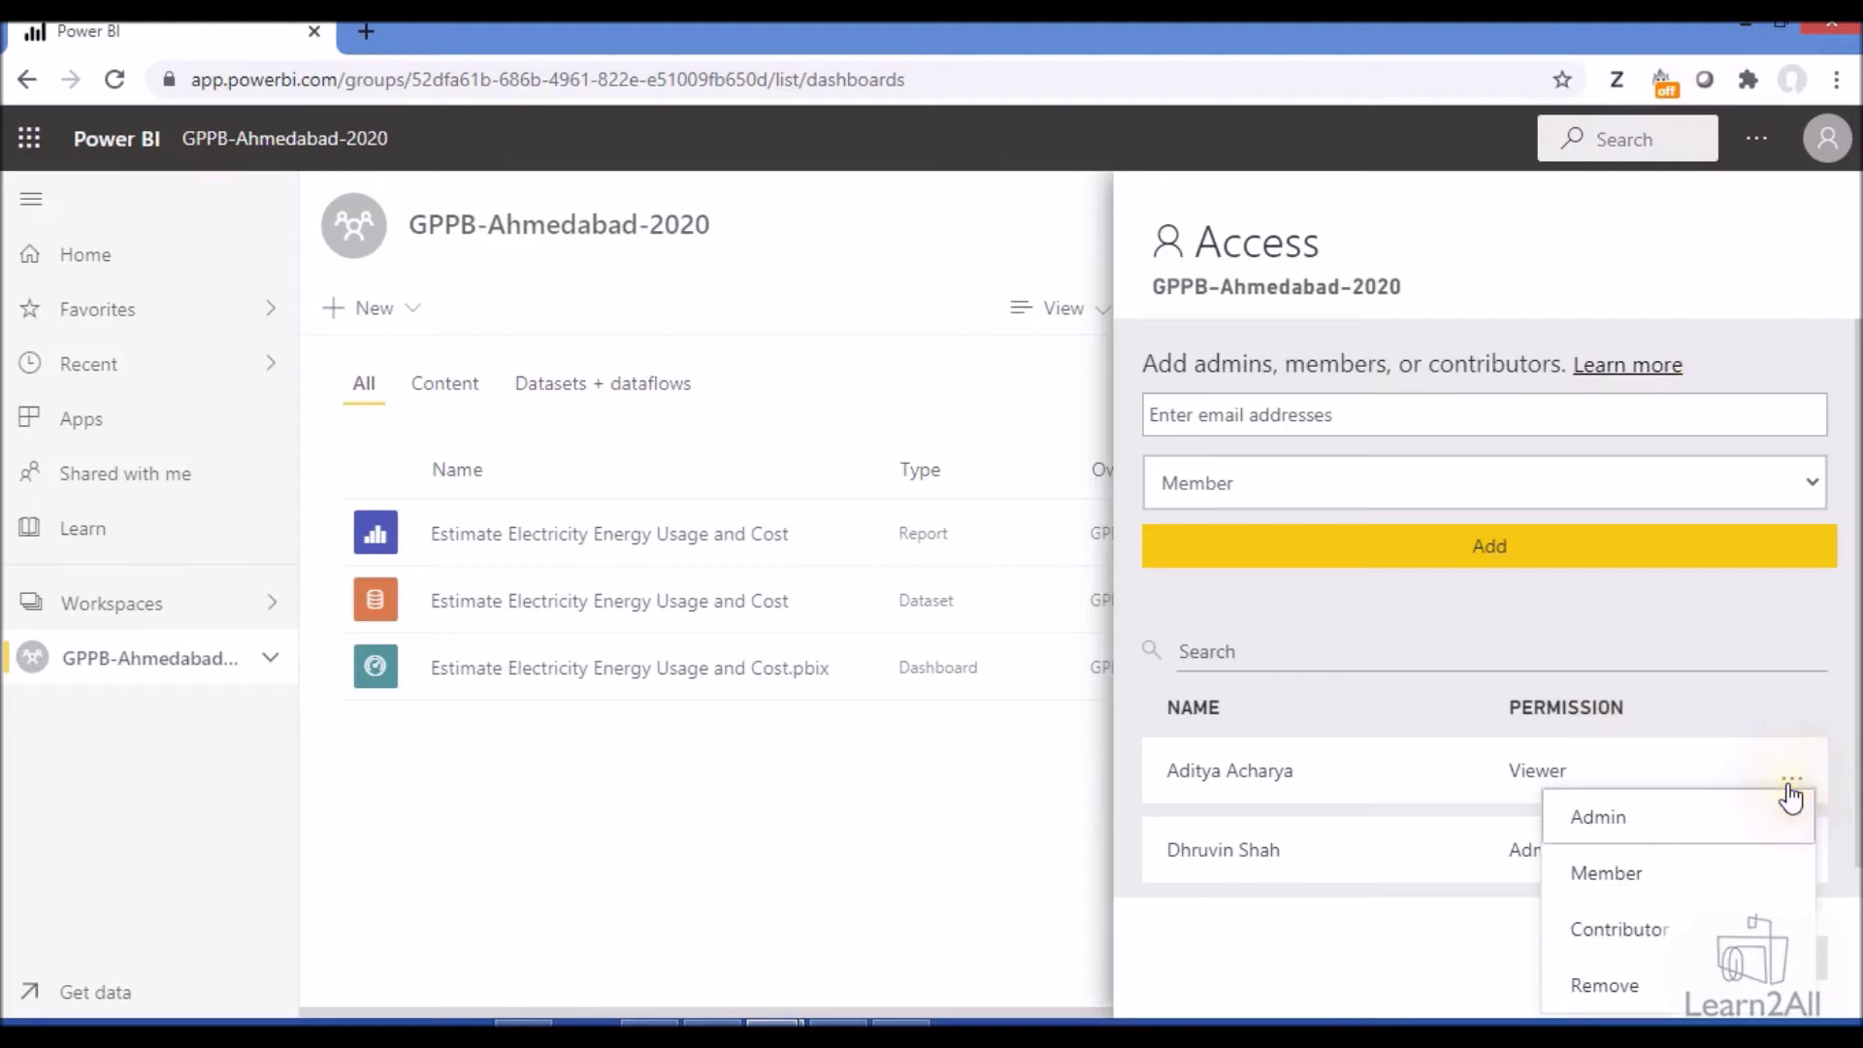
click(1732, 933)
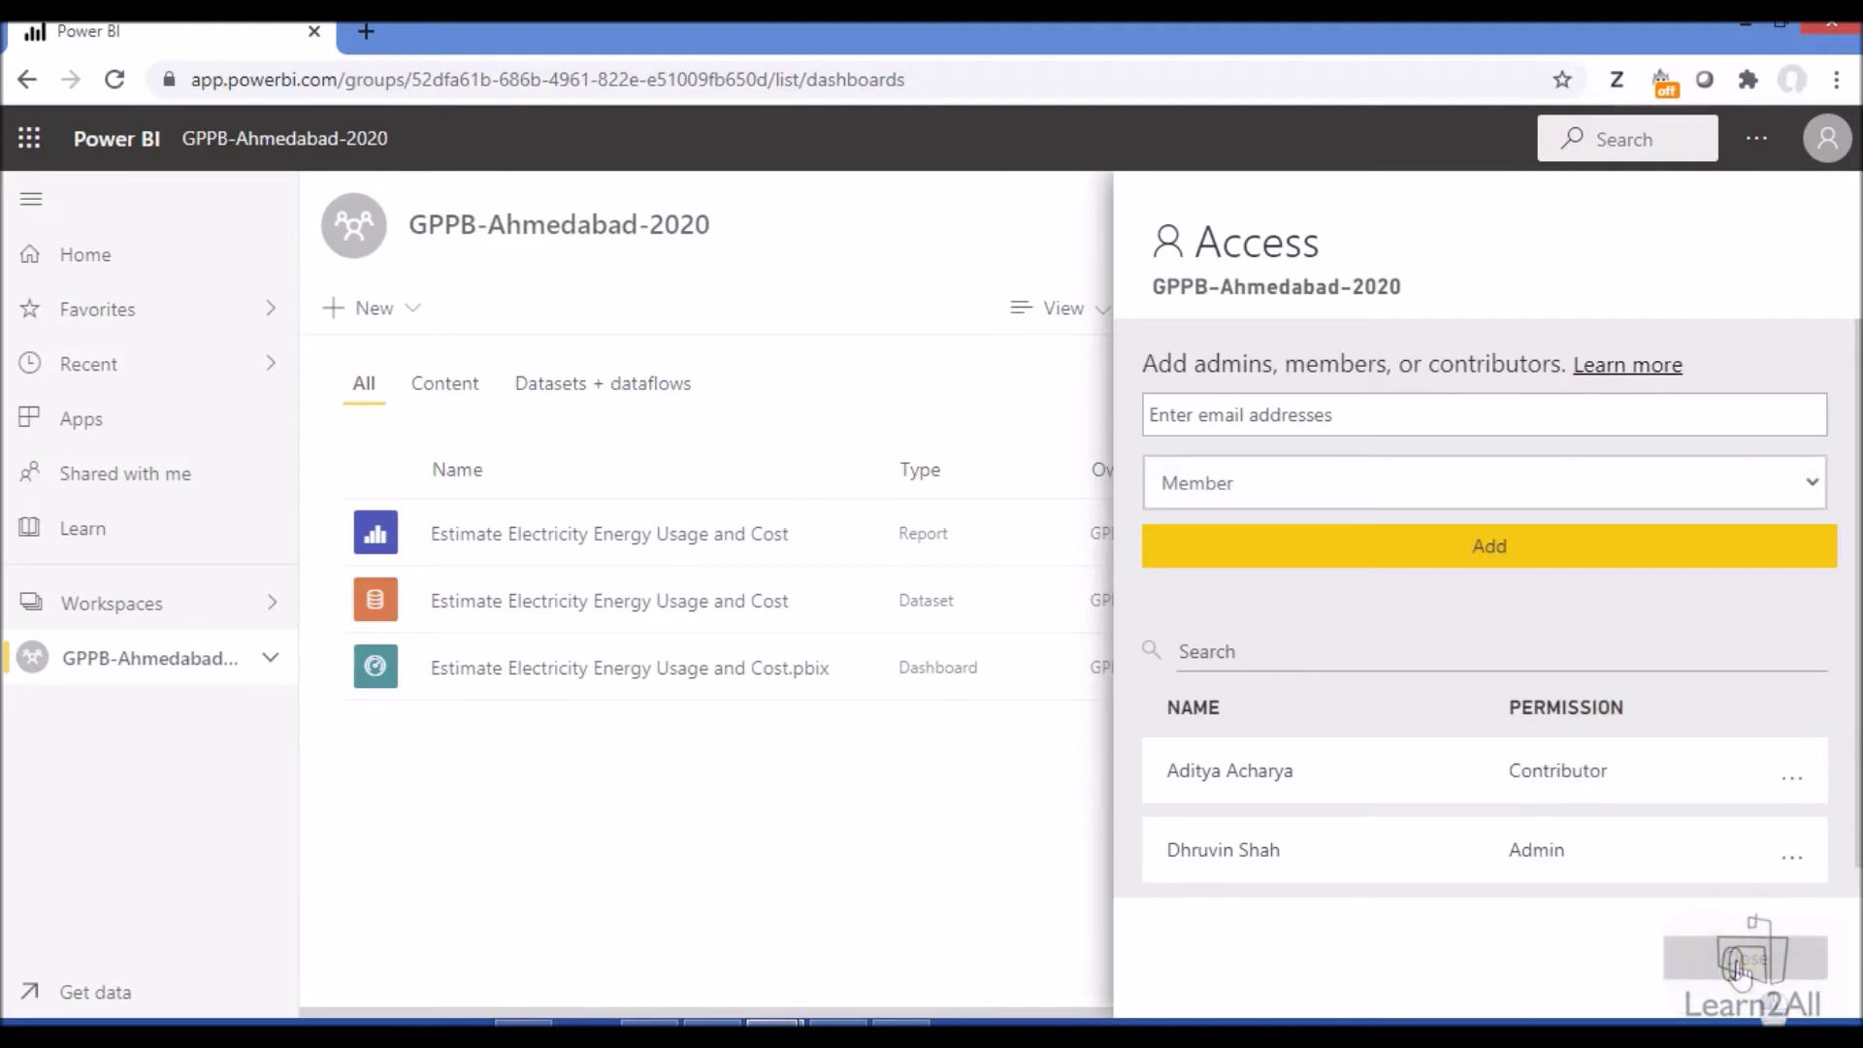
click(1744, 961)
Step: In the second user's session, dismiss the deletion warning and successfully republish the app
mouse_move(829, 988)
click(821, 840)
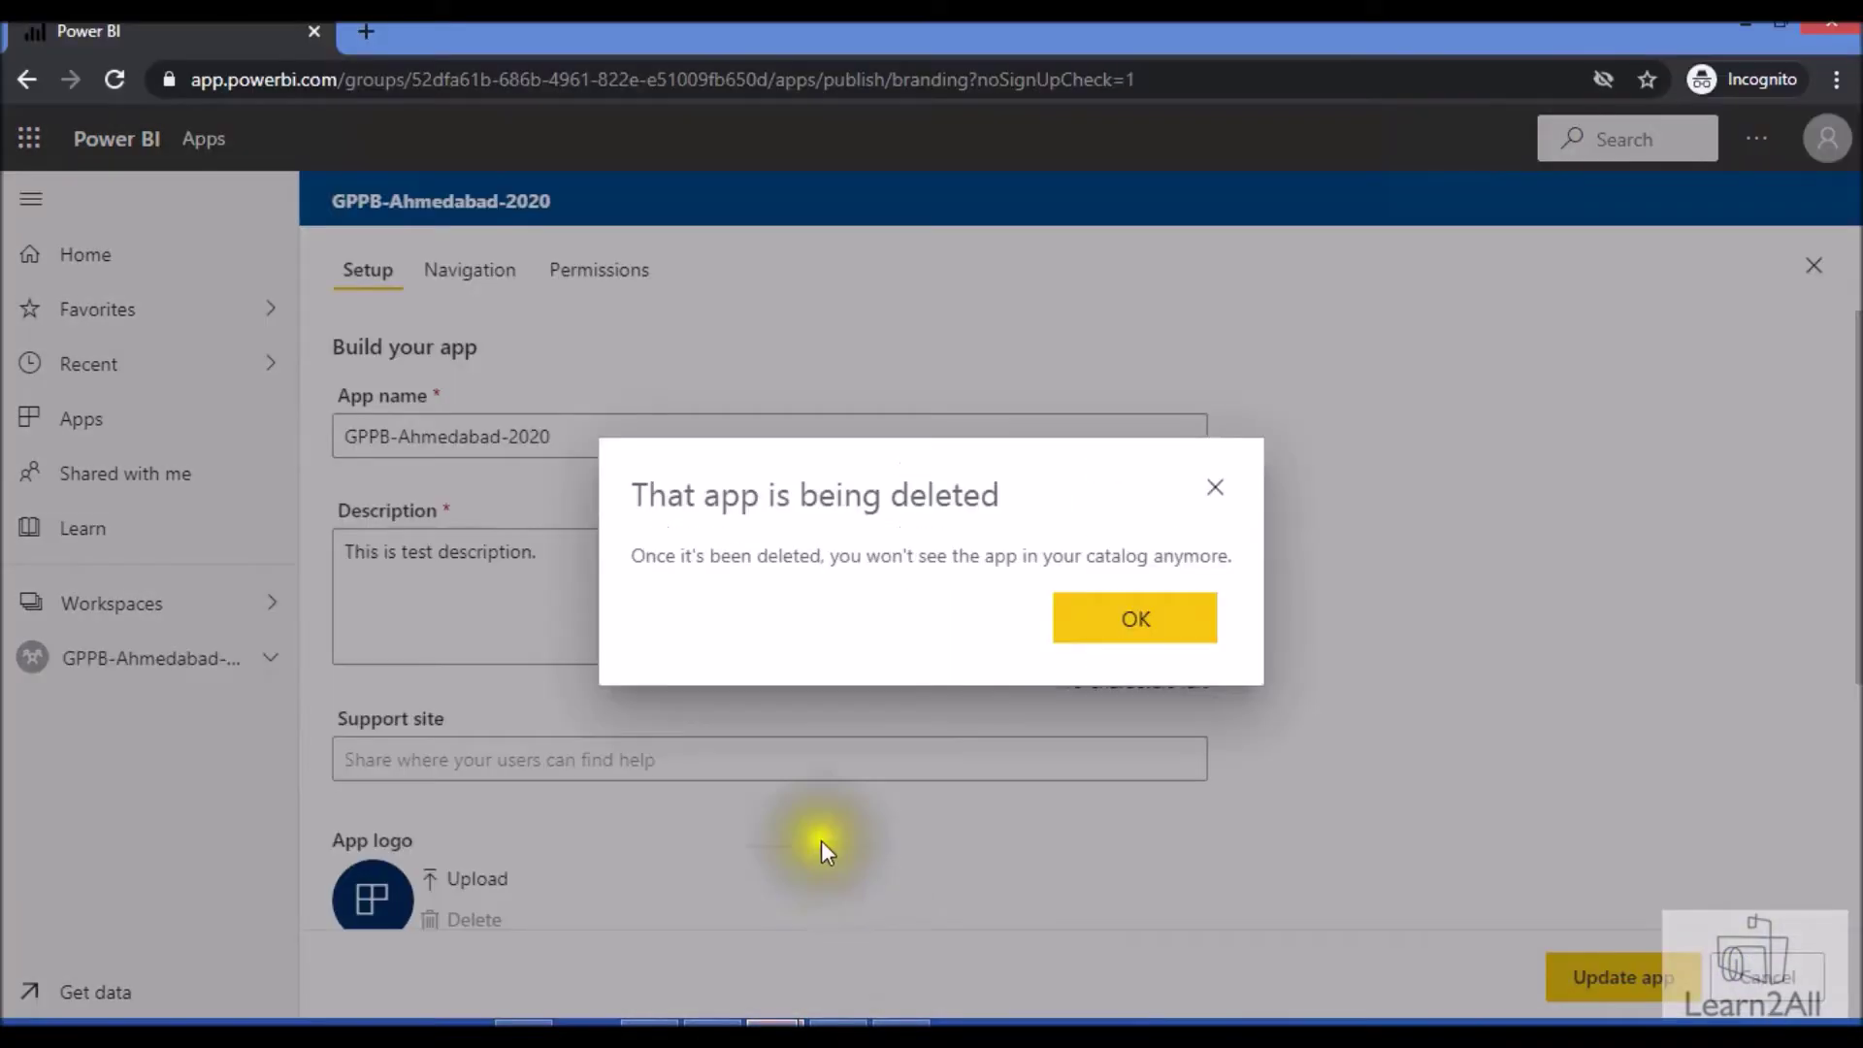
click(126, 620)
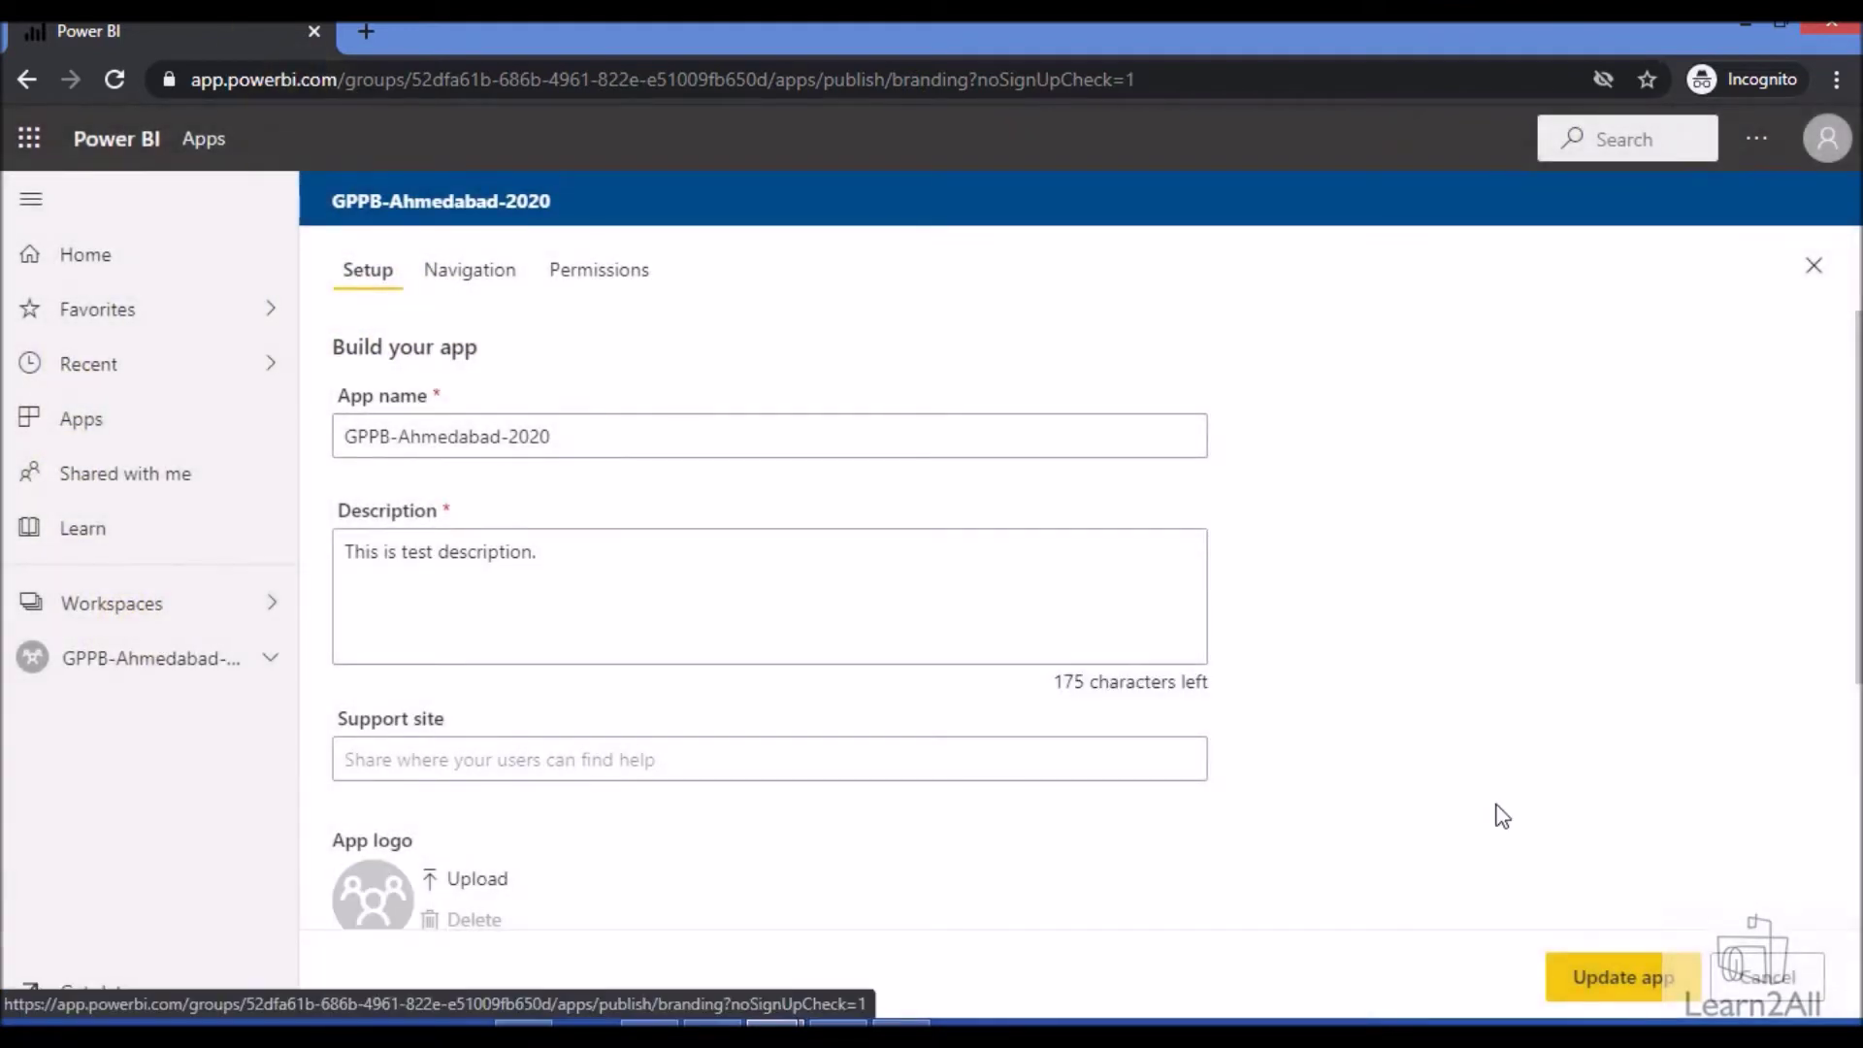
click(1610, 992)
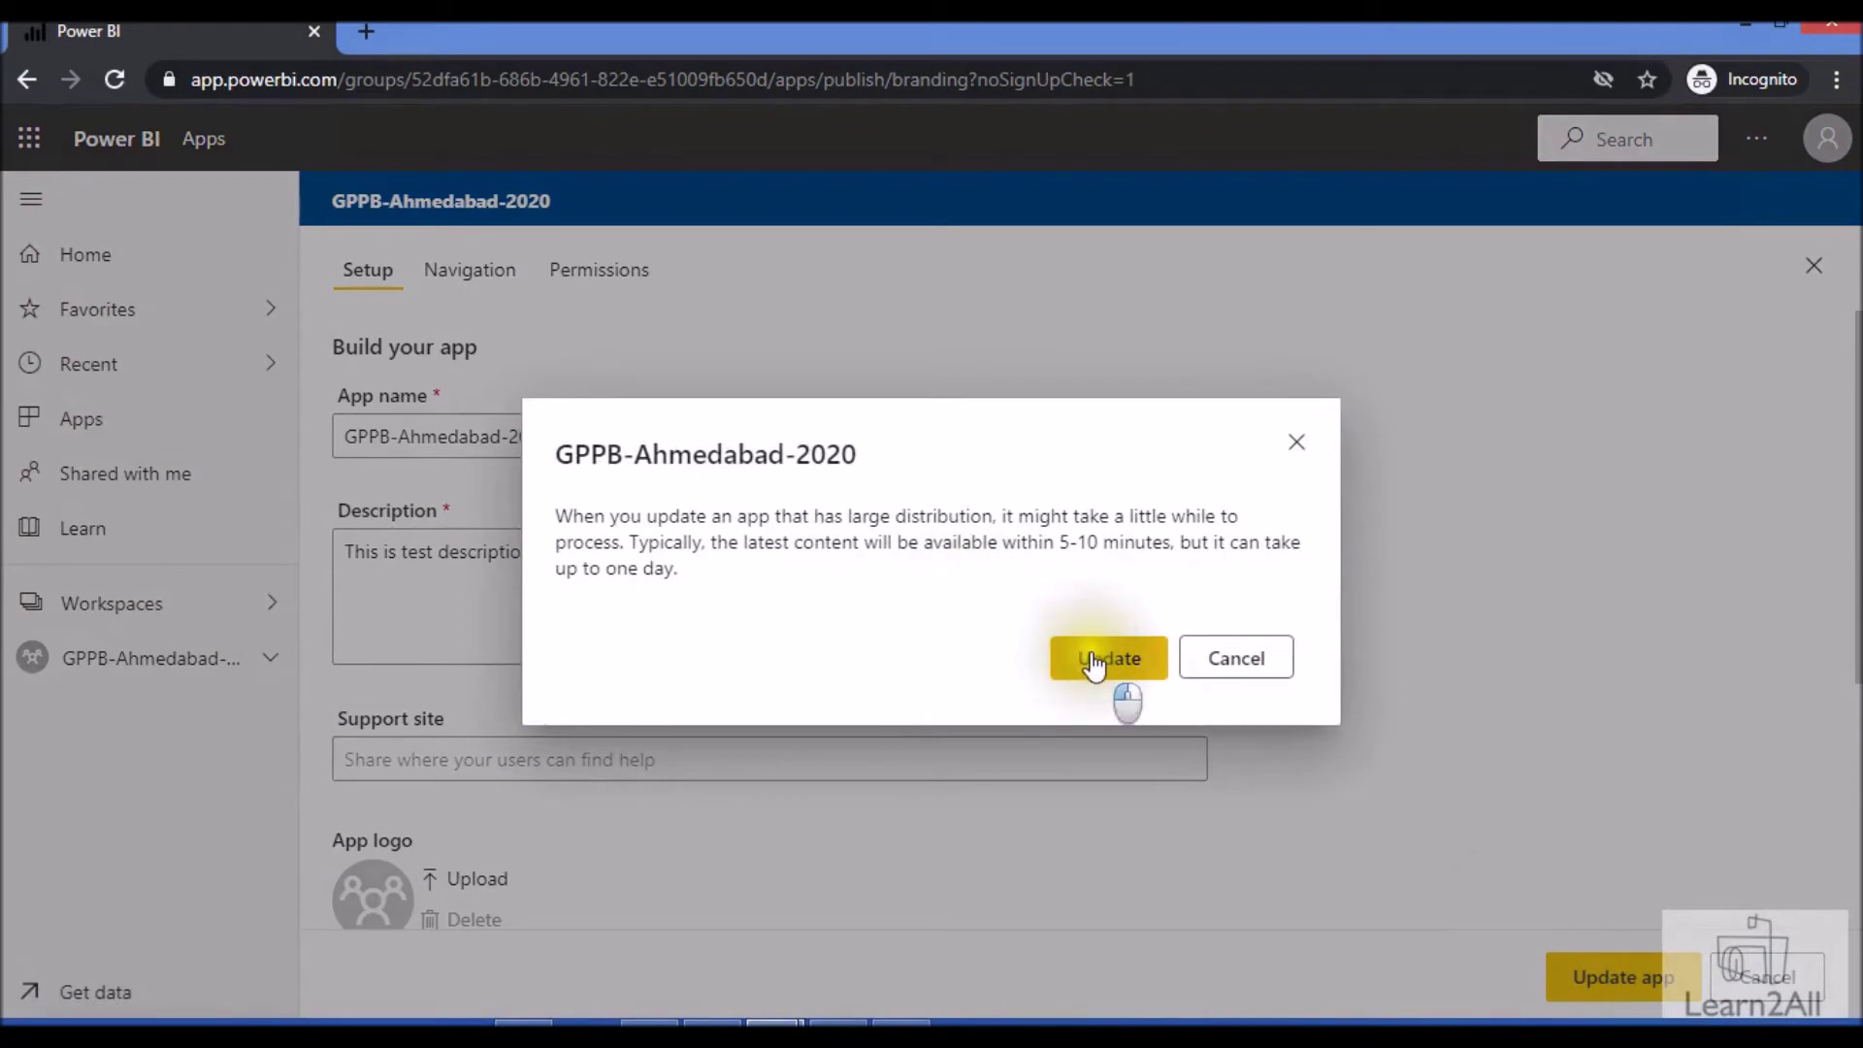
click(1094, 653)
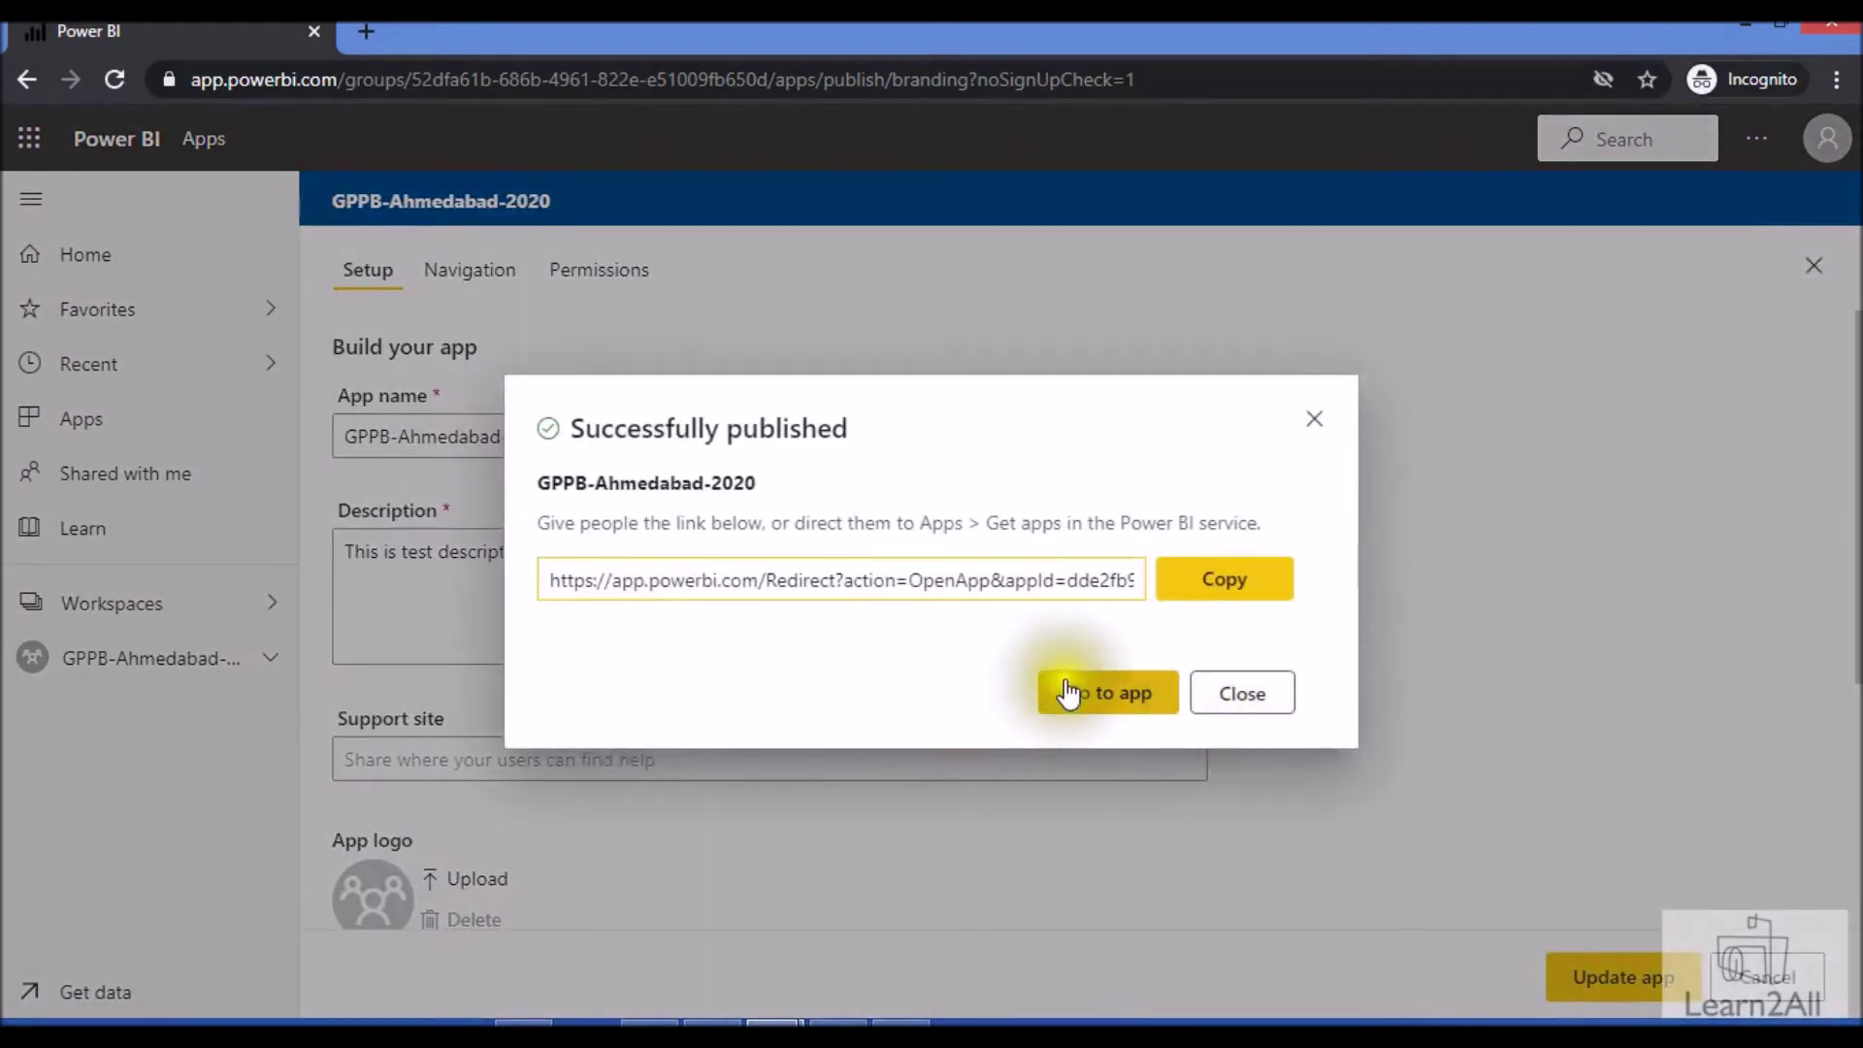
drag(561, 428, 886, 454)
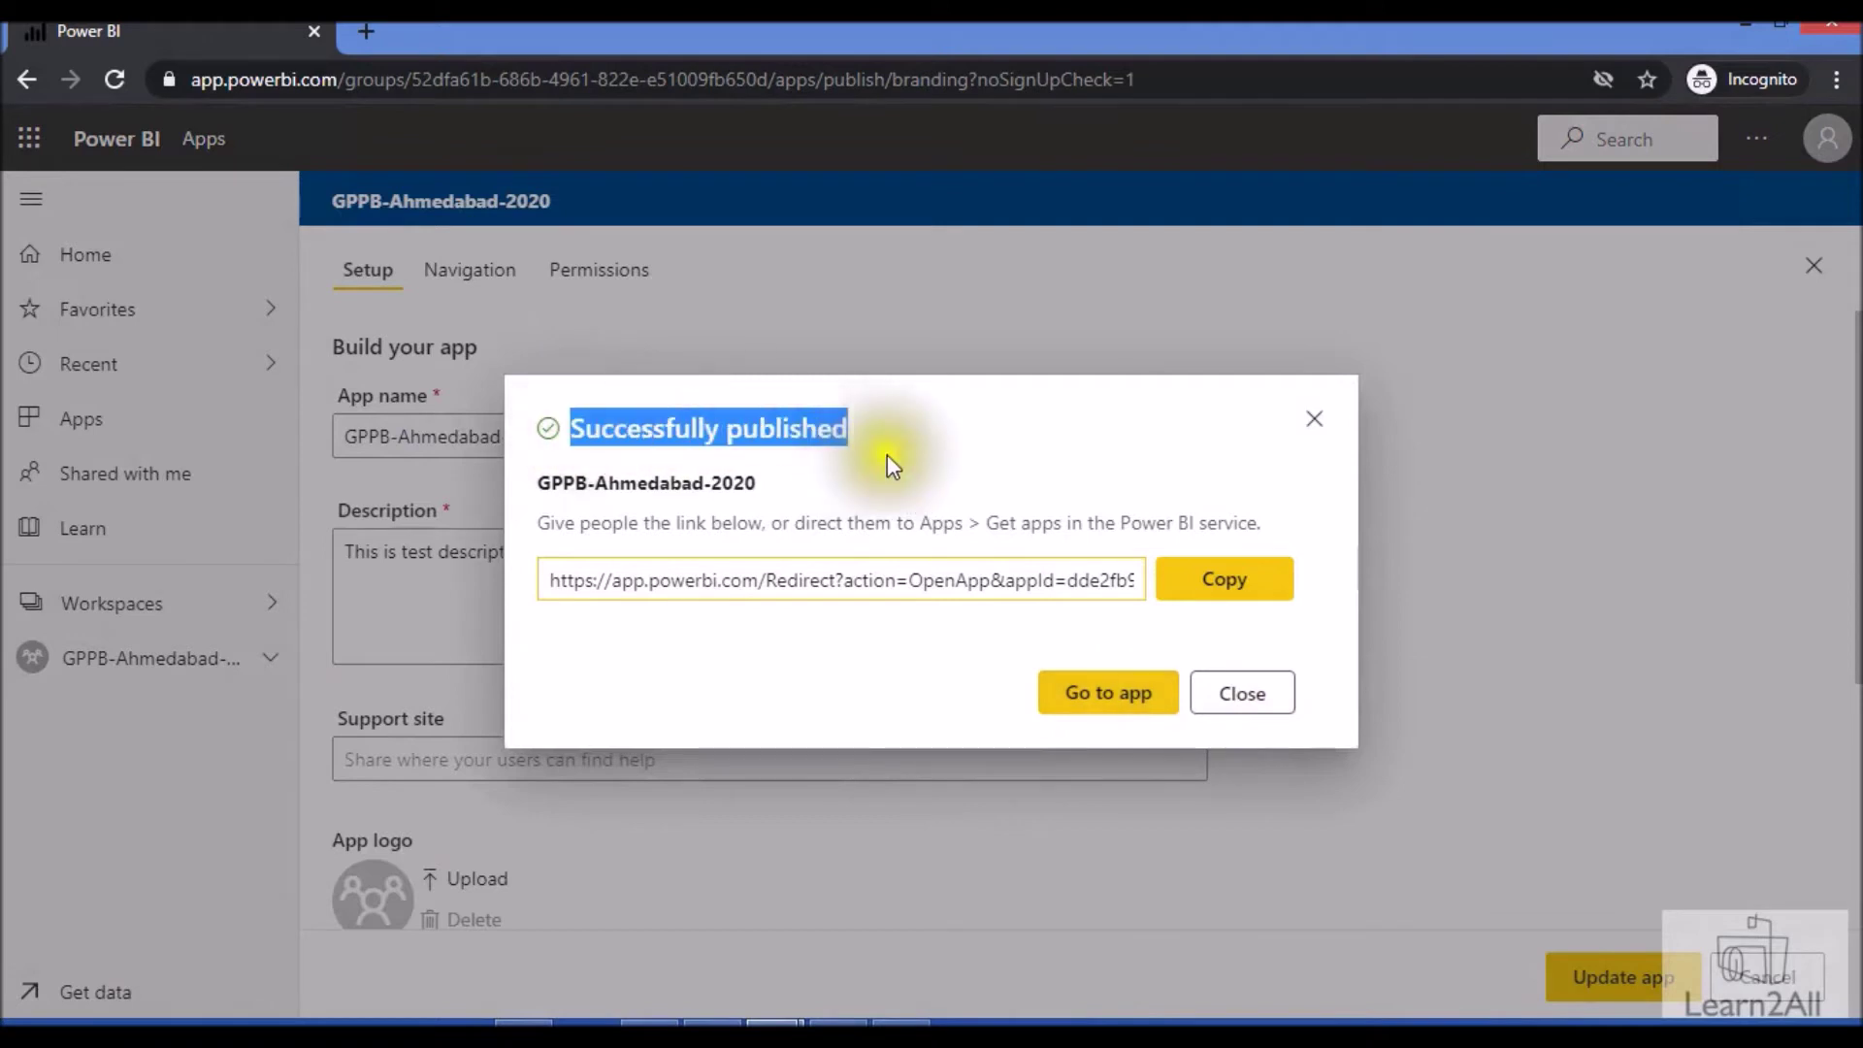
click(1254, 707)
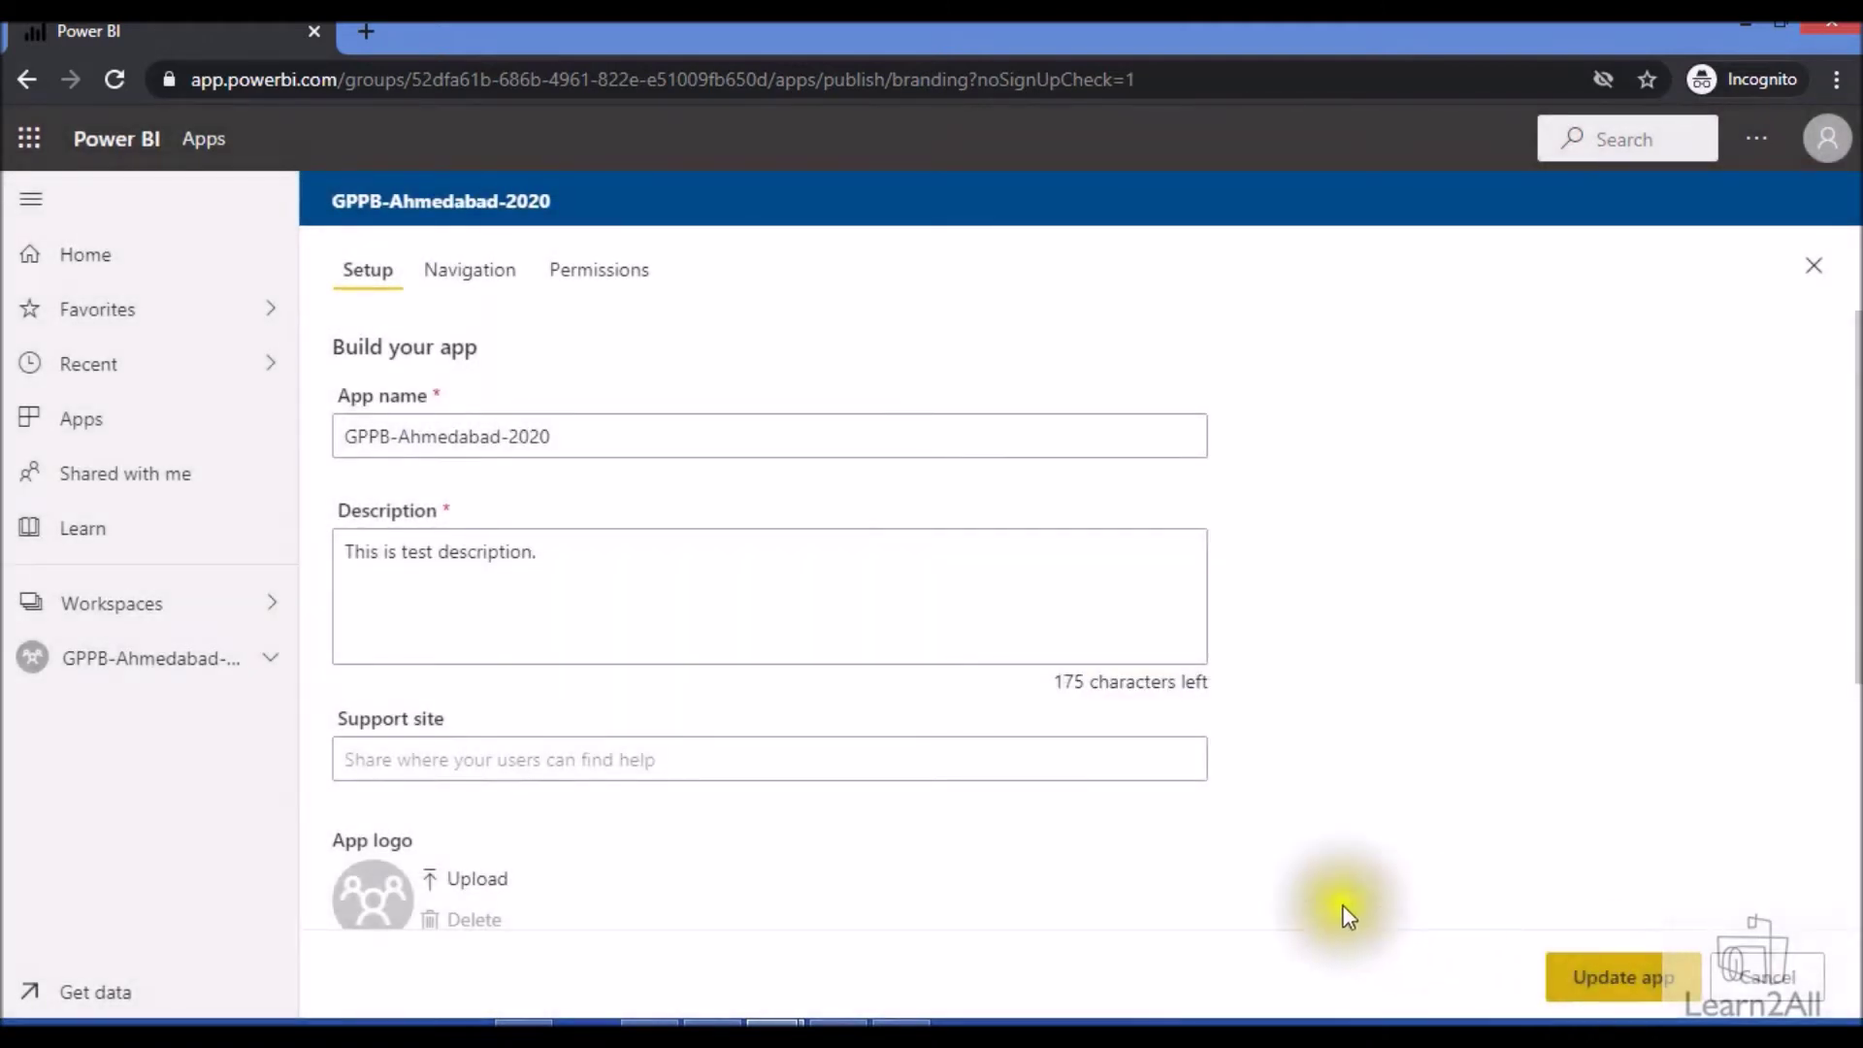
Step: Hide the Estimate Electricity Energy Usage and Cost.pbix dashboard from navigation and update the app
click(442, 275)
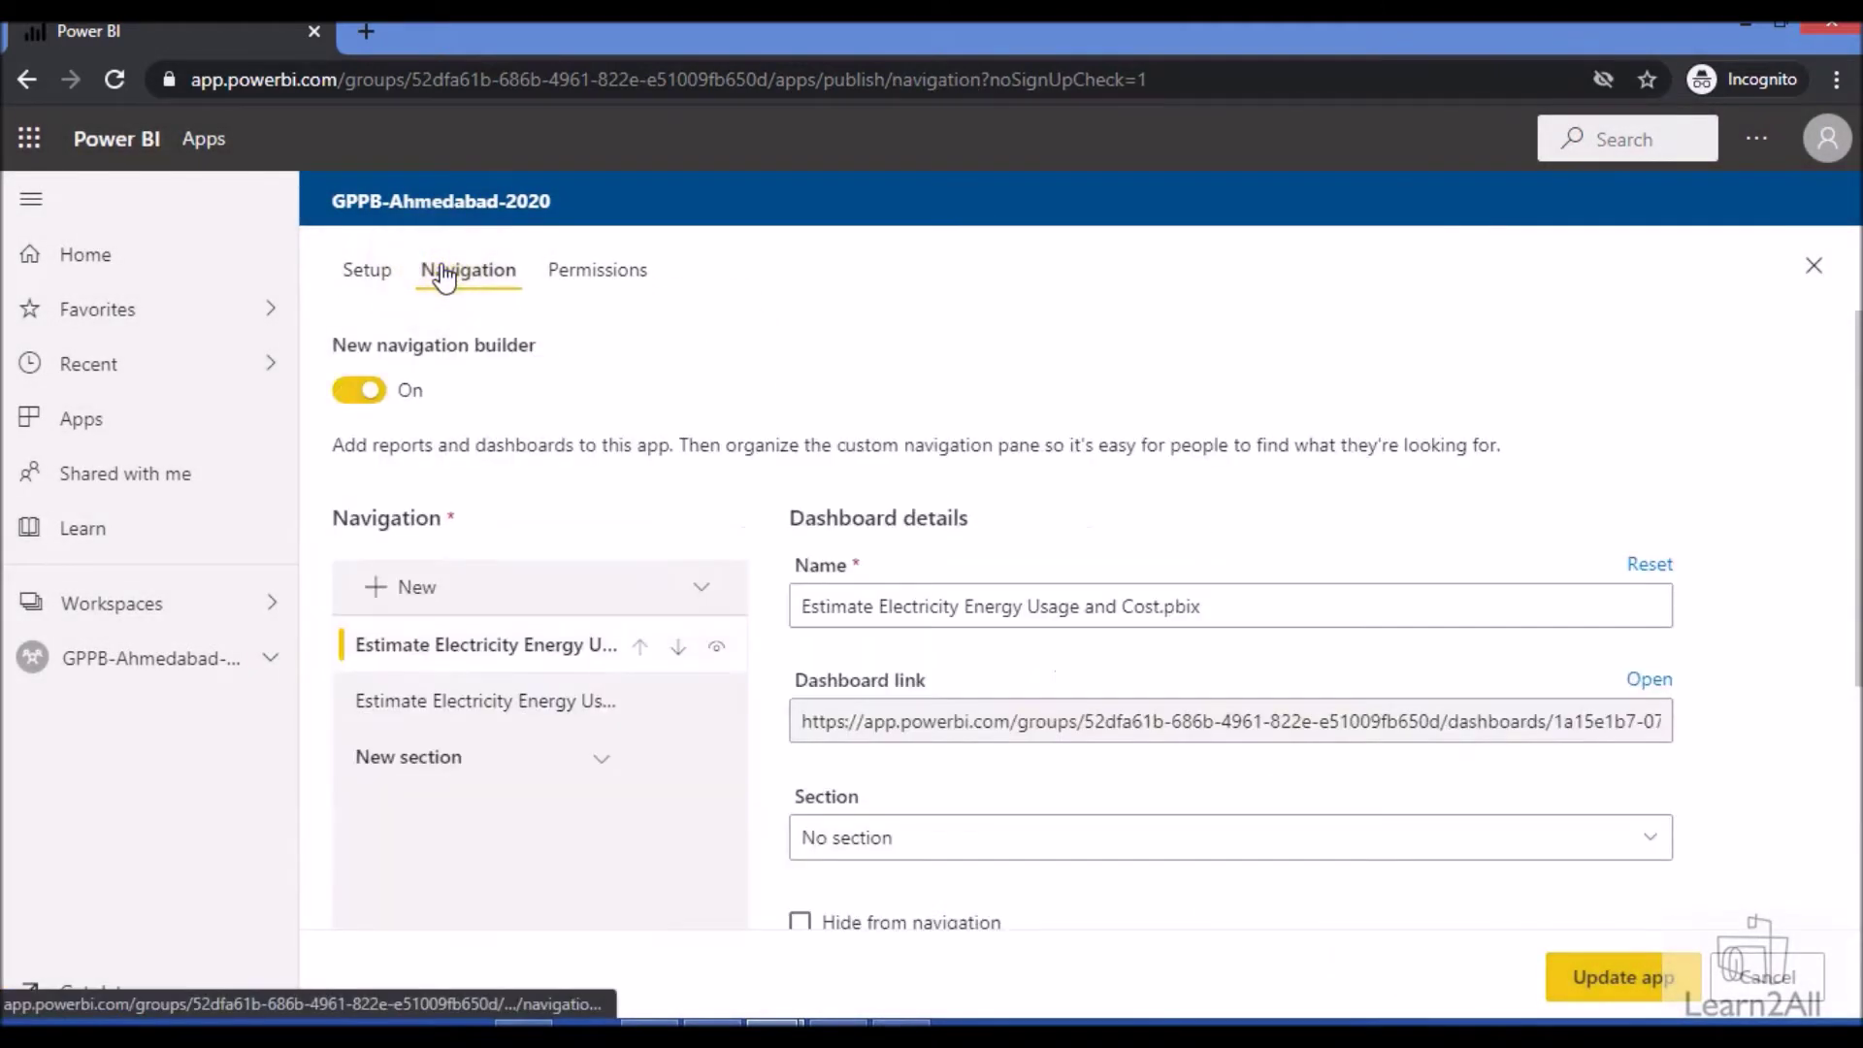
click(716, 646)
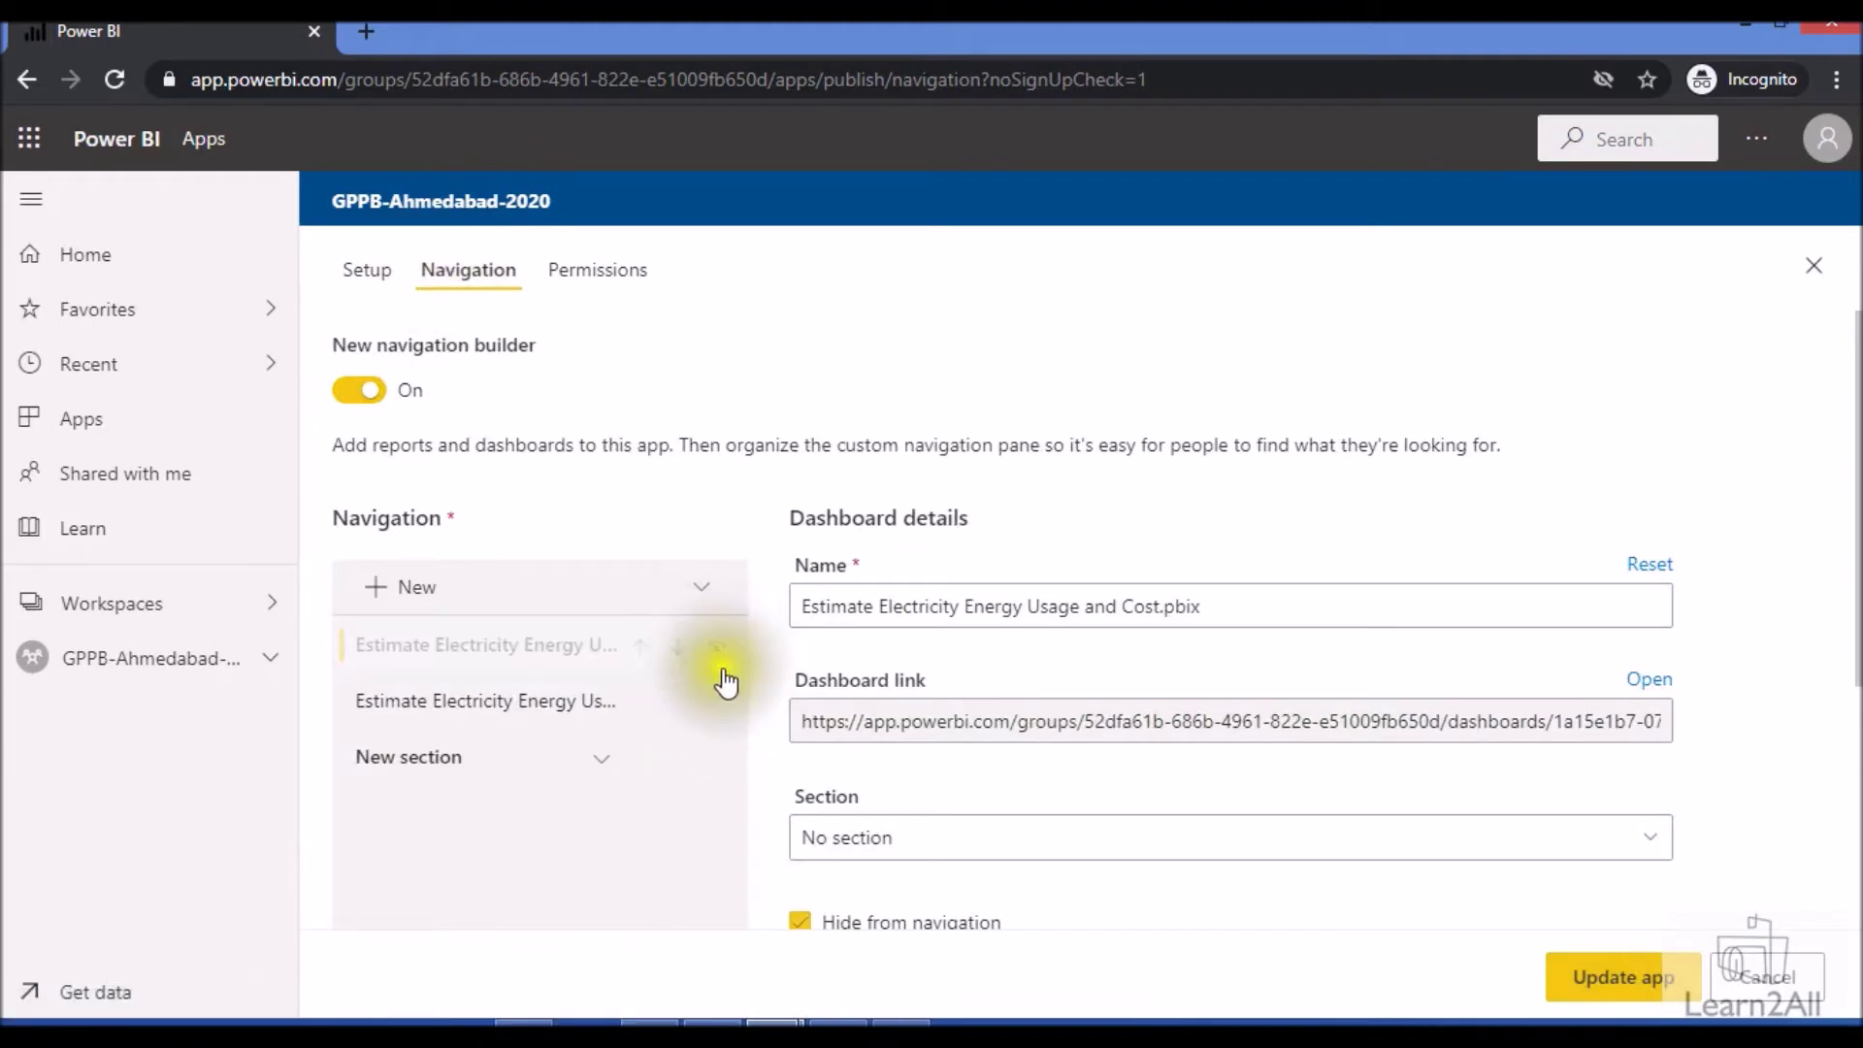
click(1614, 988)
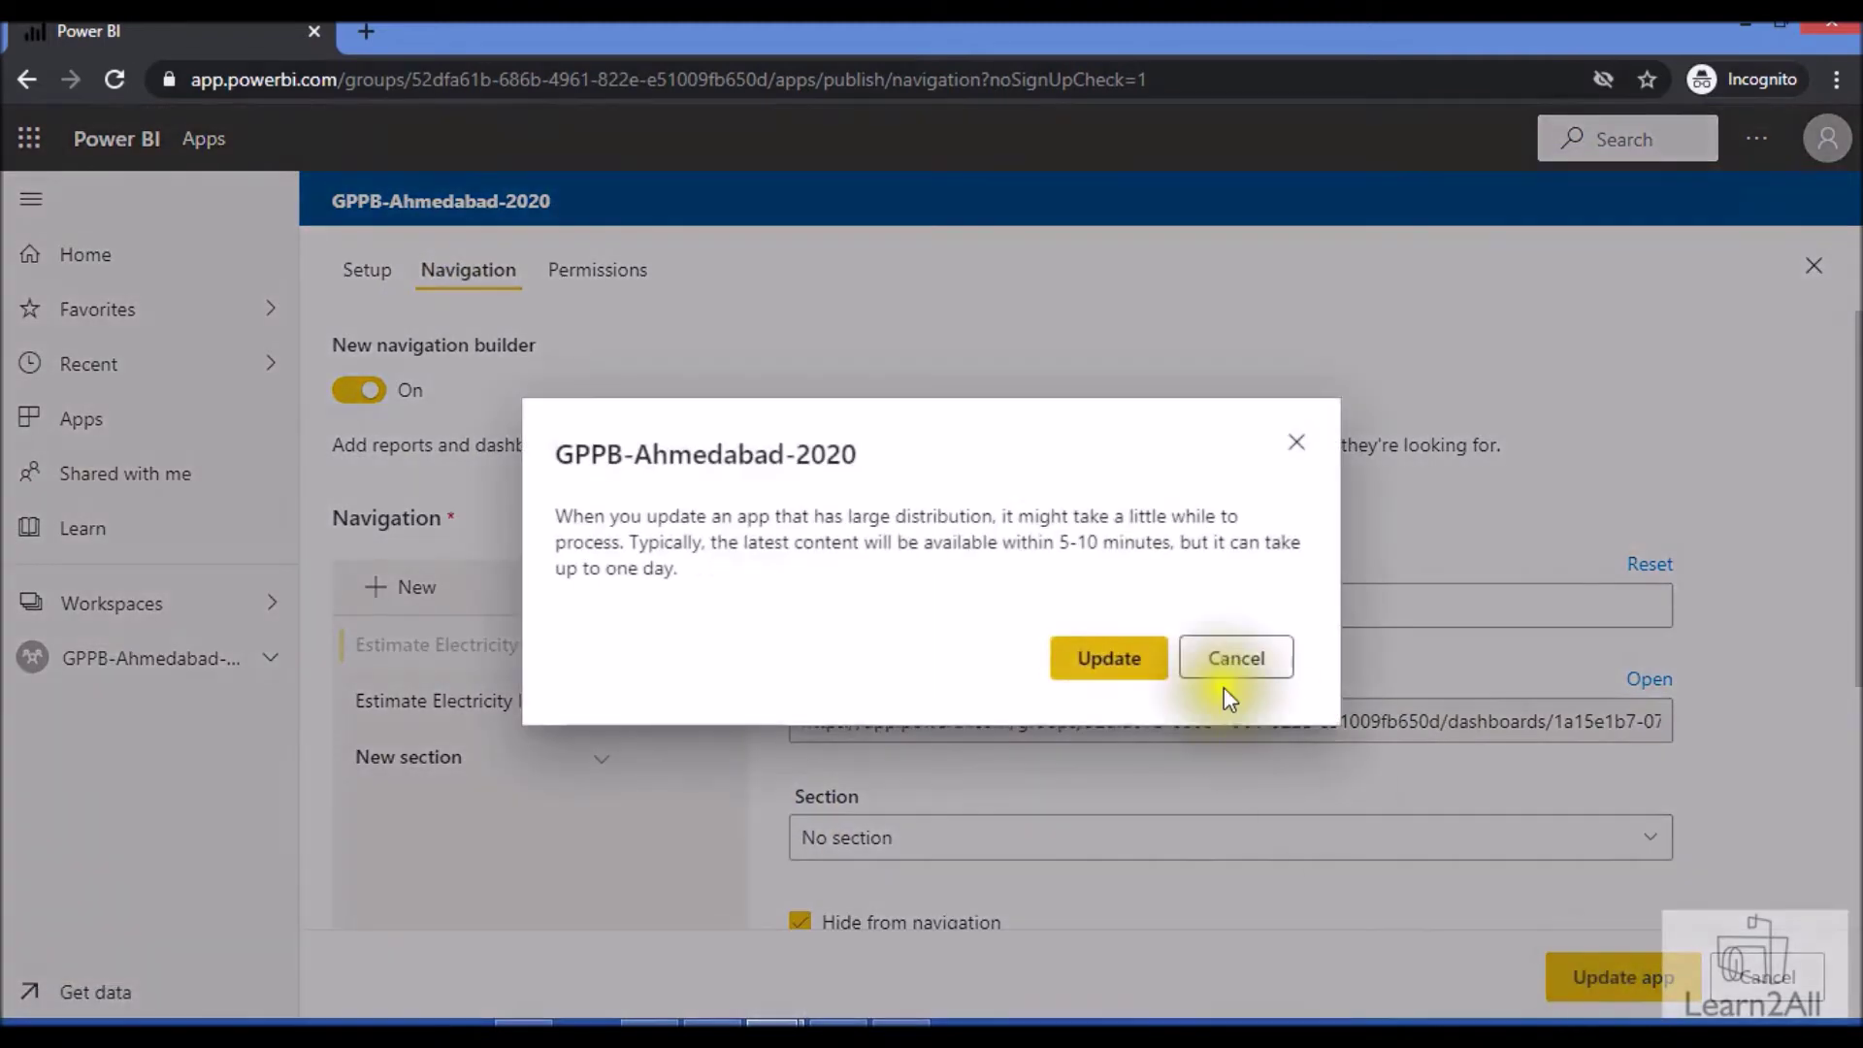
click(1149, 668)
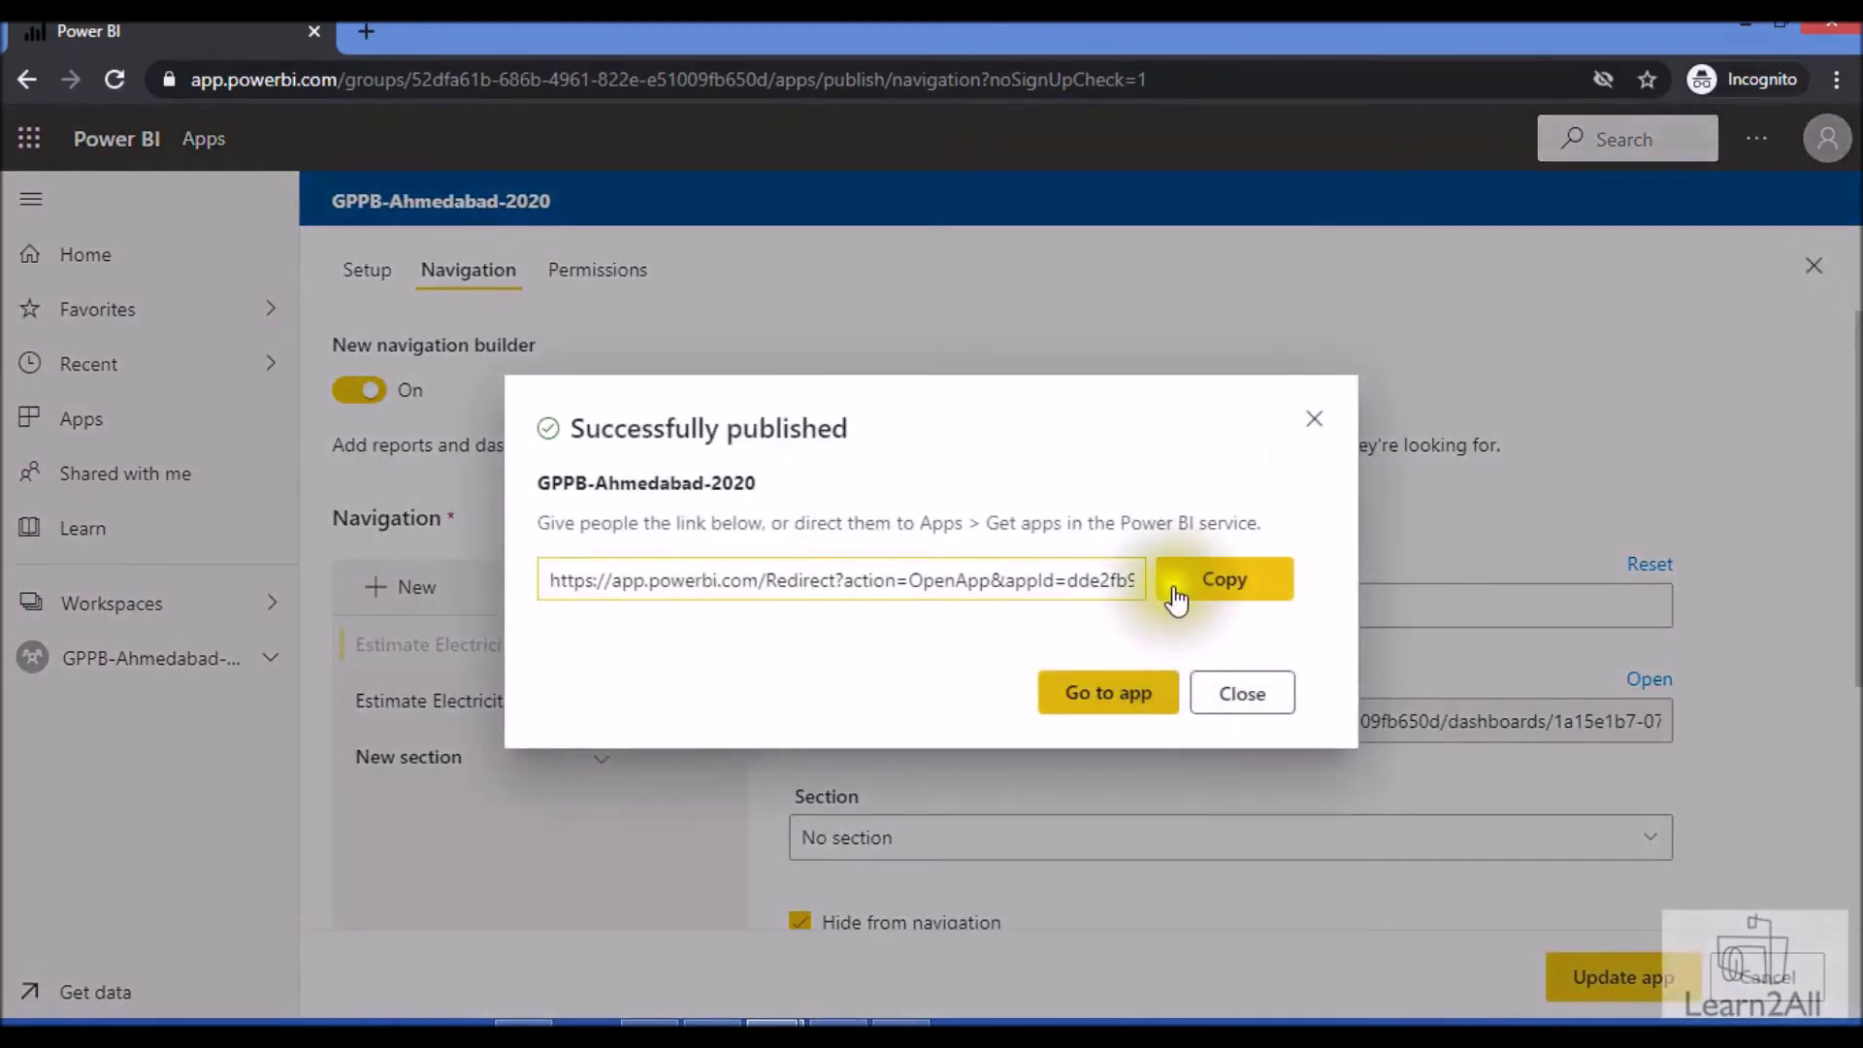
Step: Copy the published app's link and switch to the other browser window
click(1190, 592)
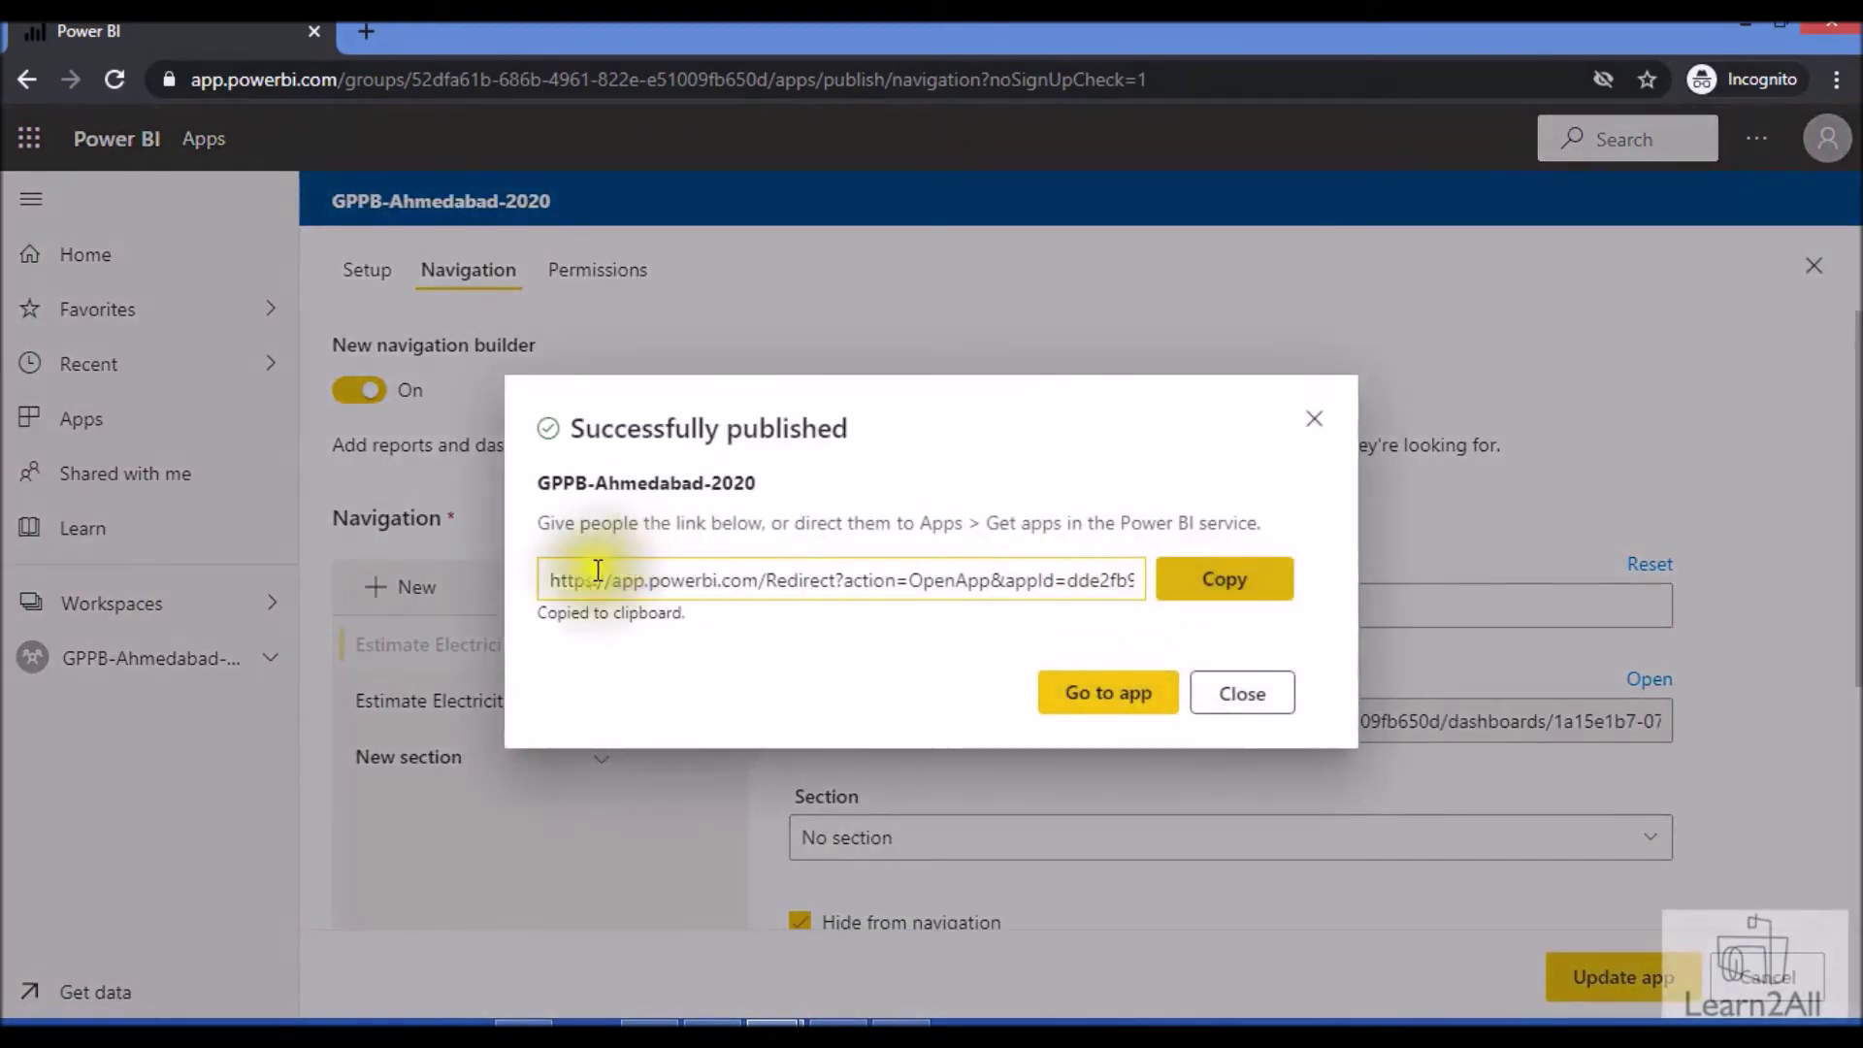
click(773, 1027)
click(621, 895)
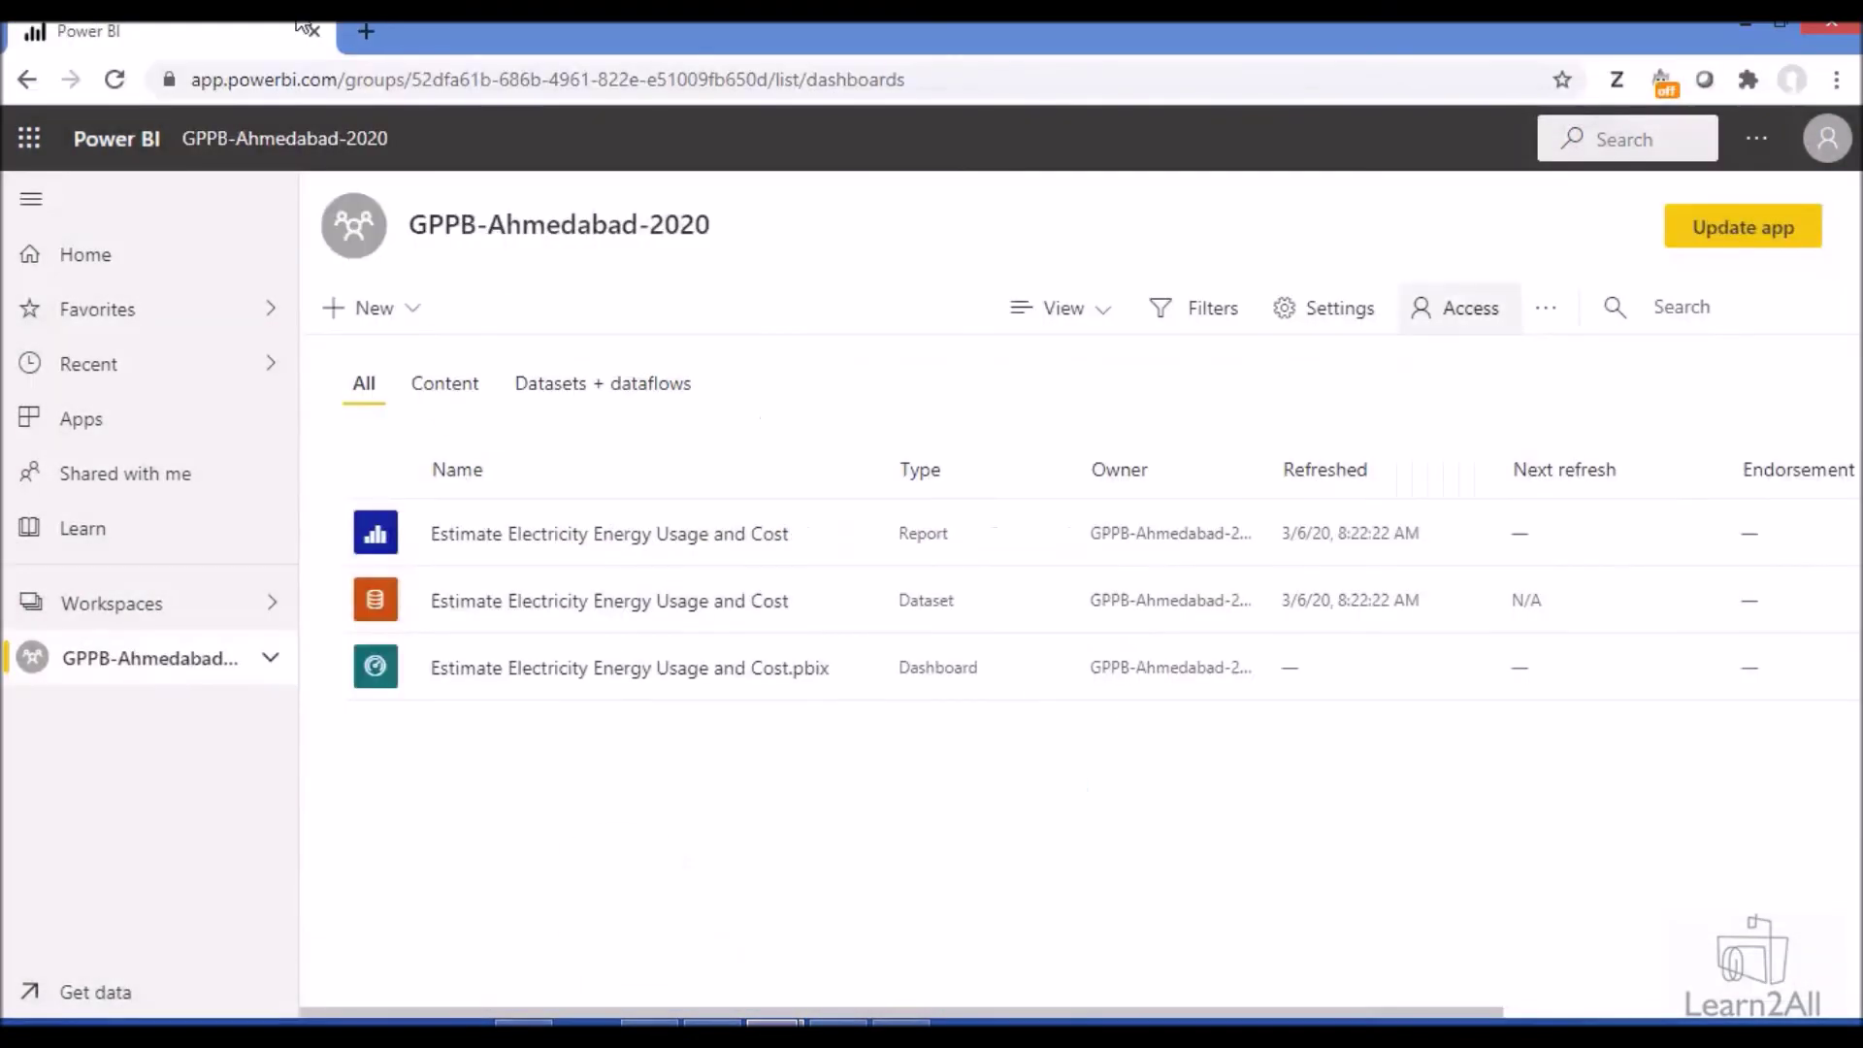
Step: Open the copied app link in a new tab, check its navigation, then dismiss the success message
click(366, 31)
right_click(366, 76)
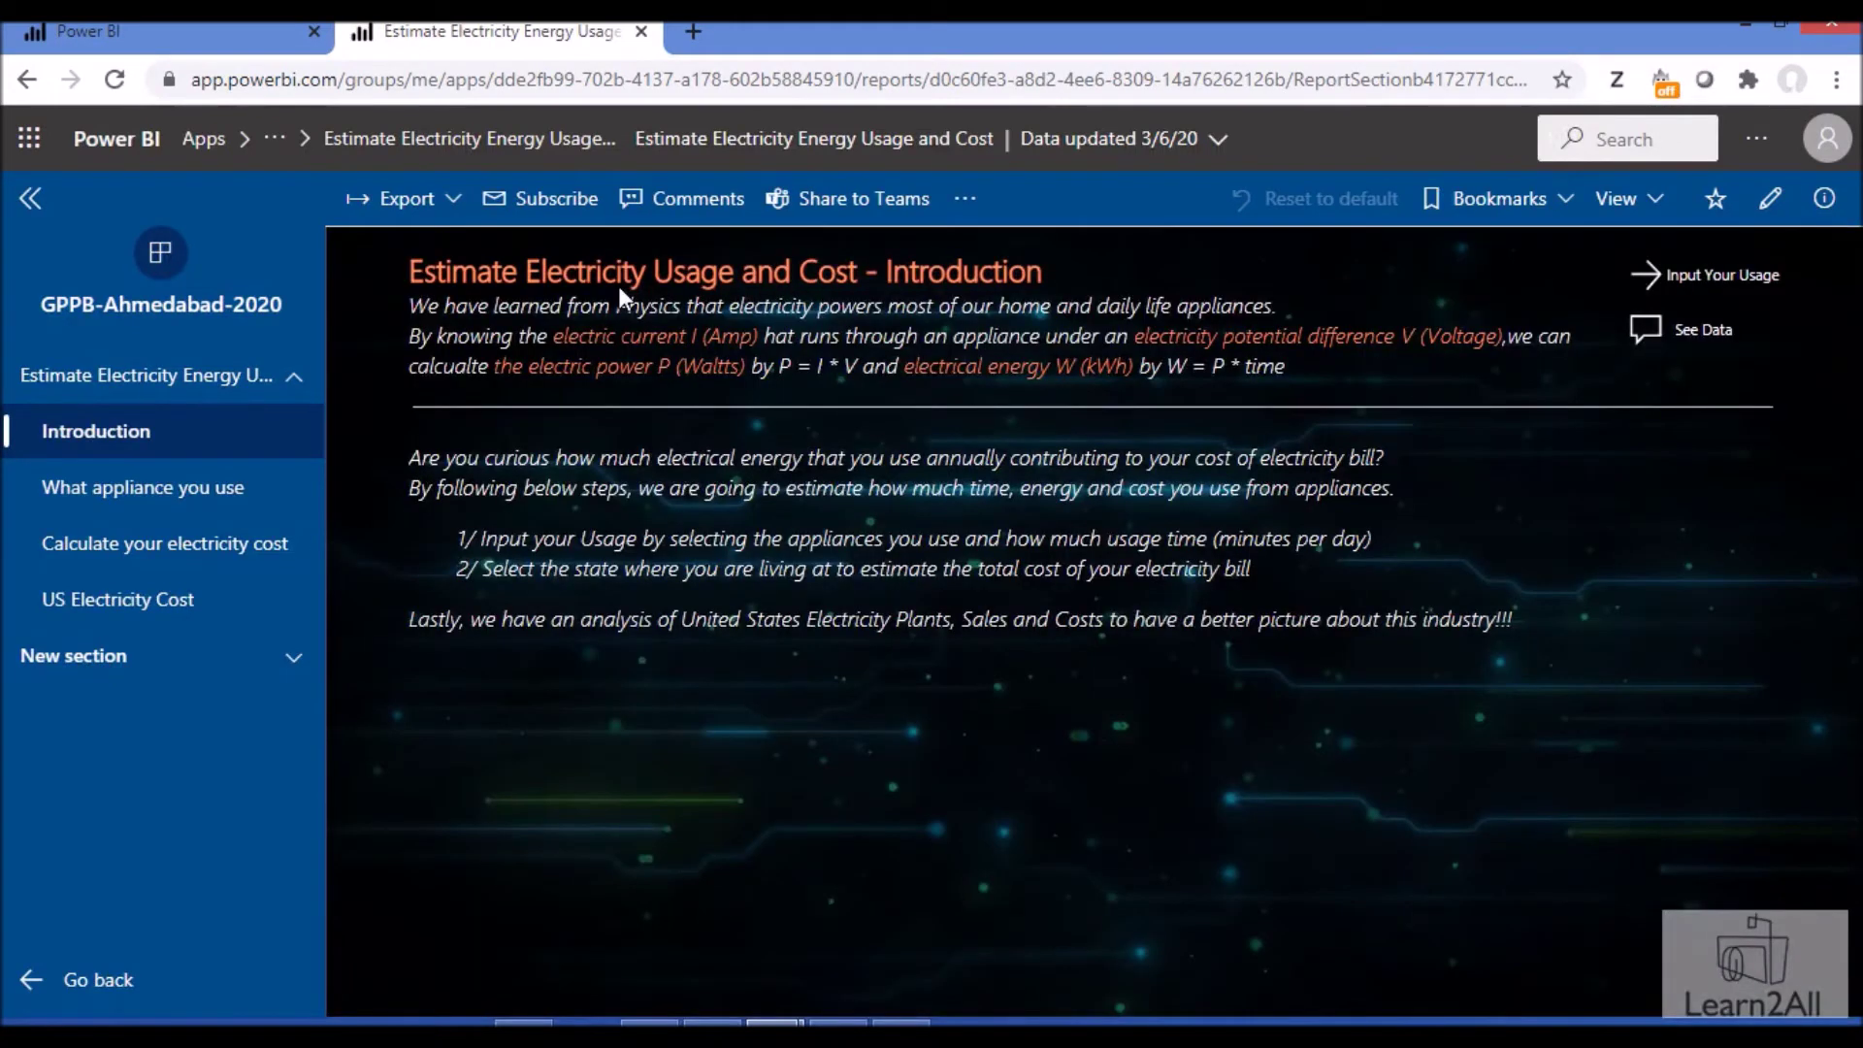
click(220, 388)
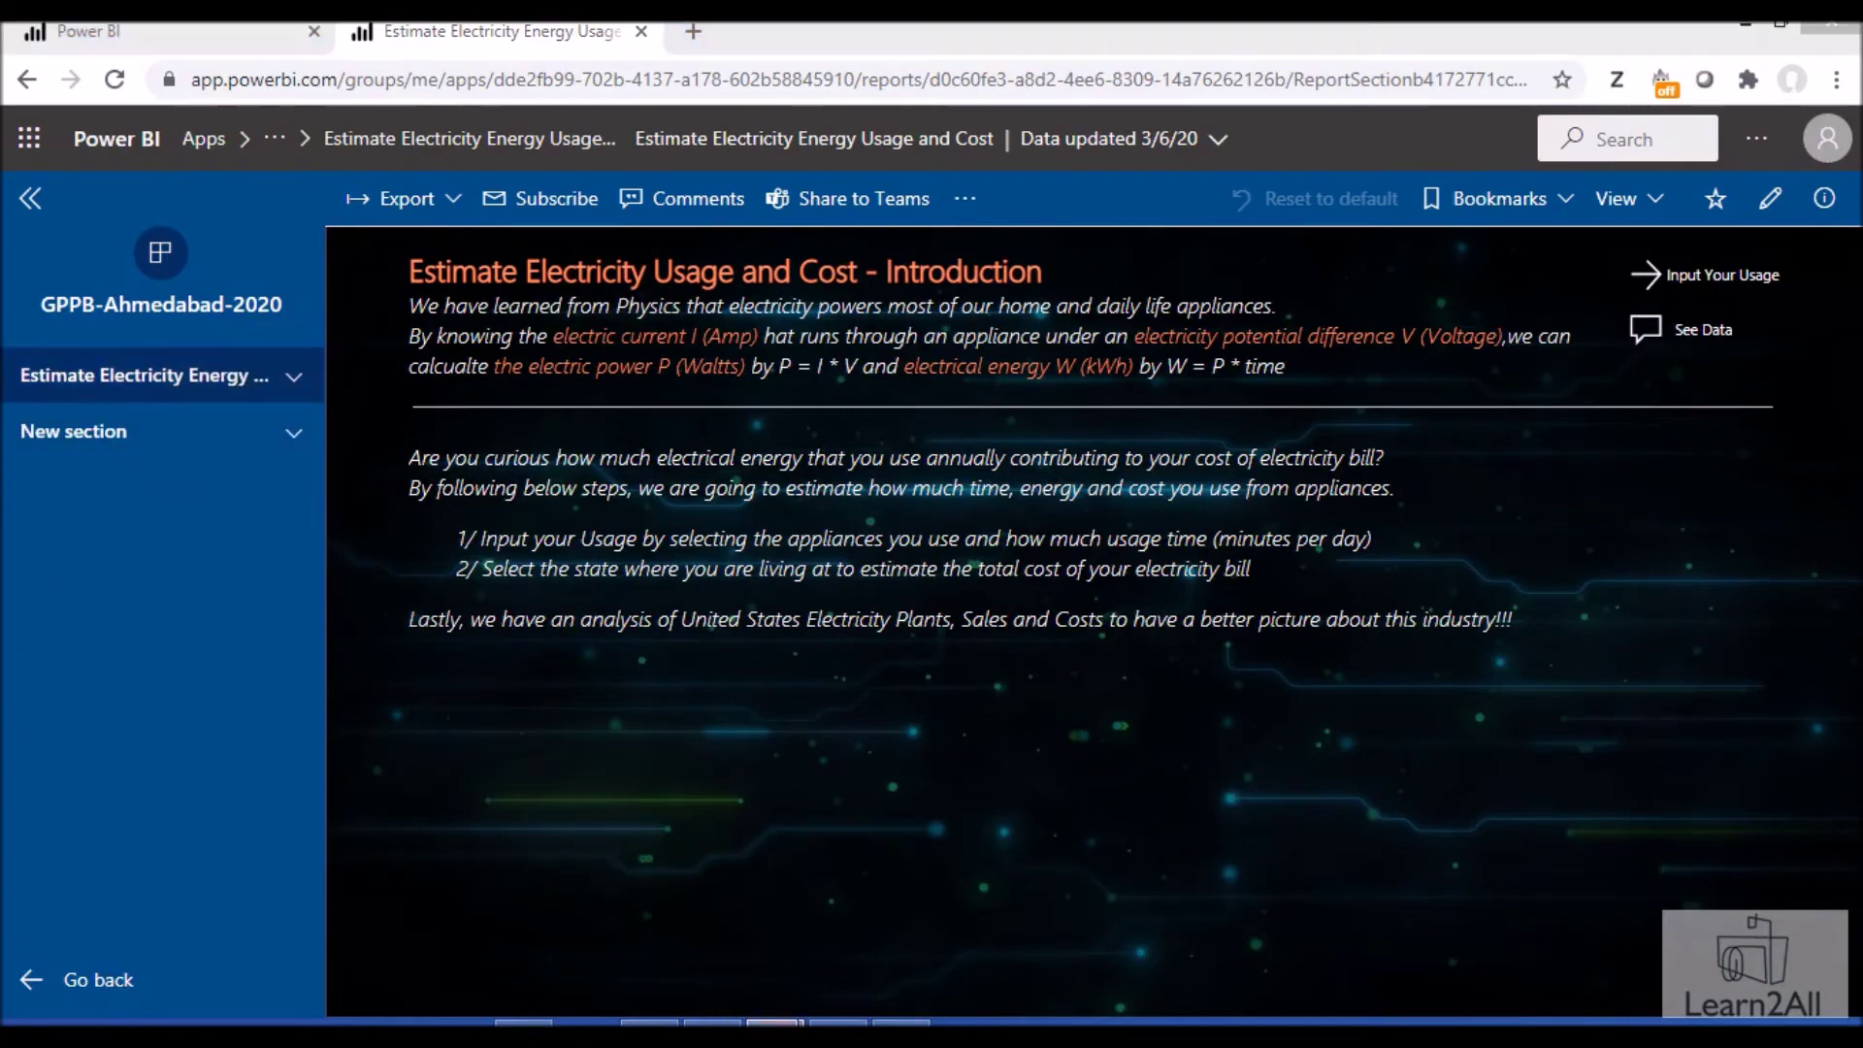
click(893, 893)
click(1266, 718)
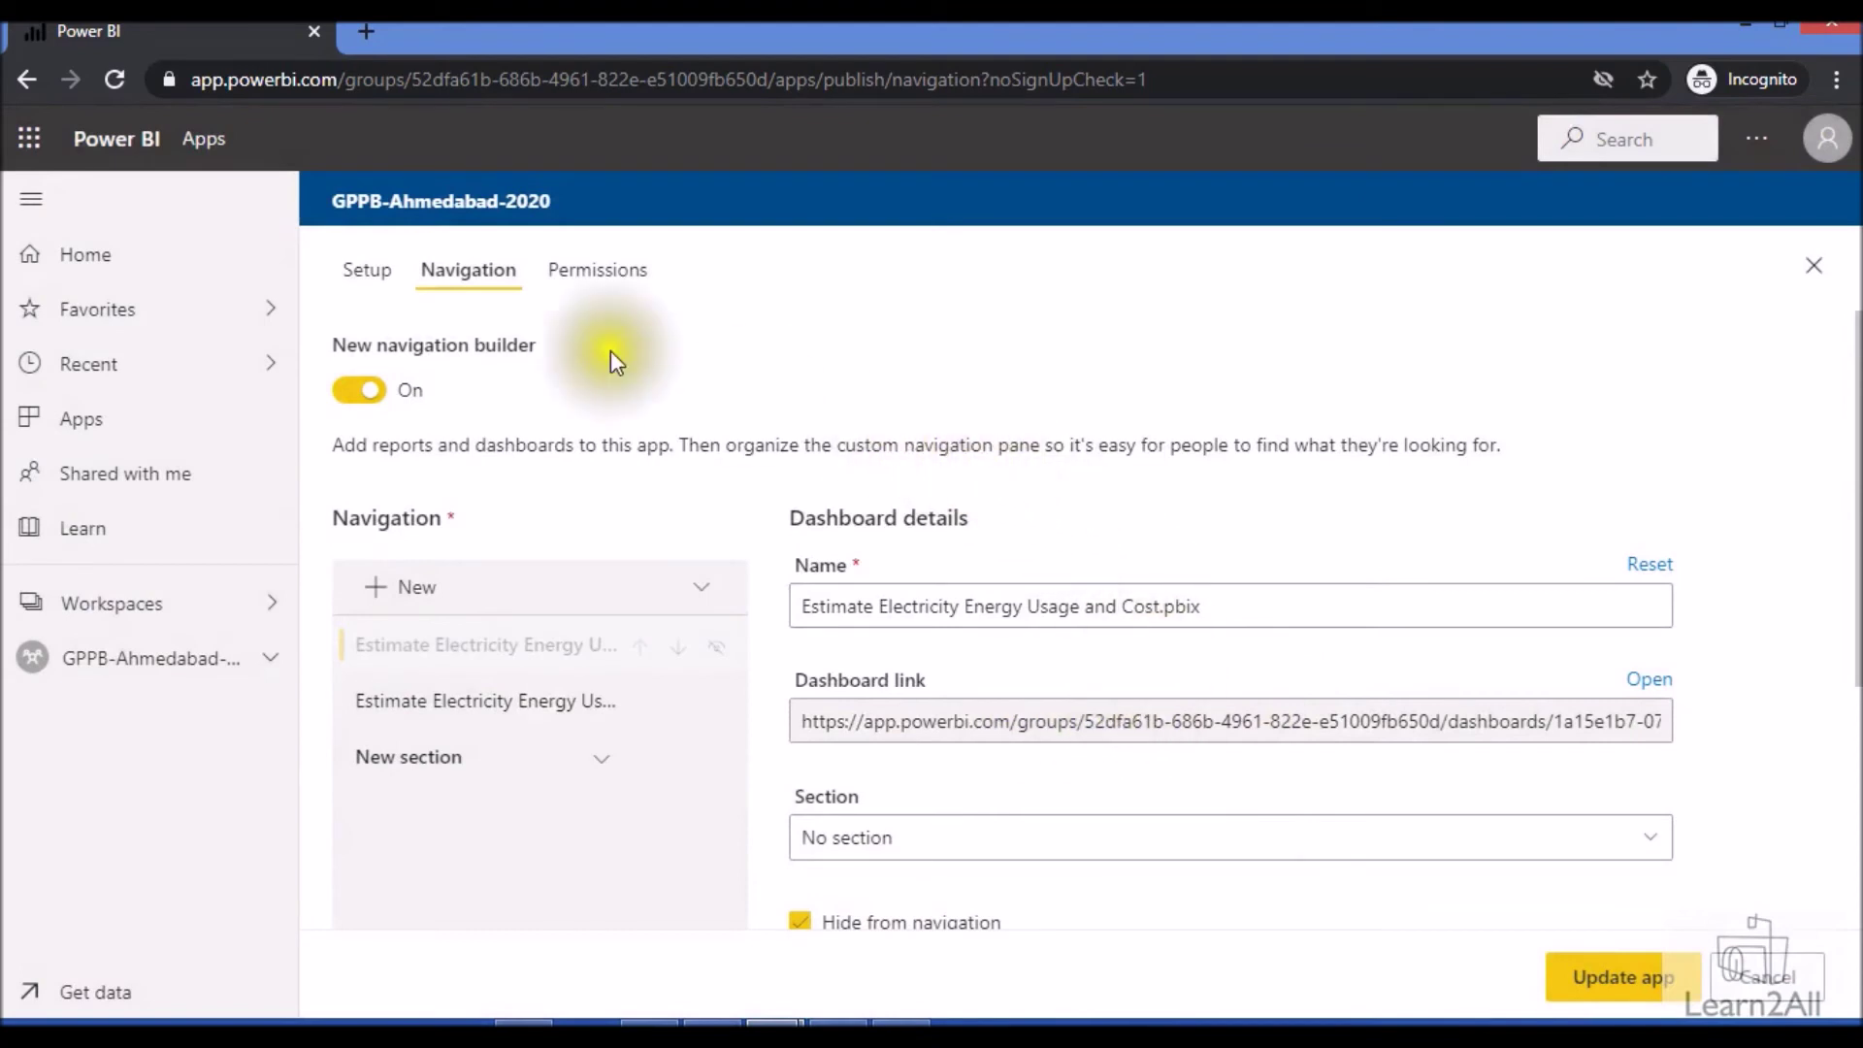
click(607, 287)
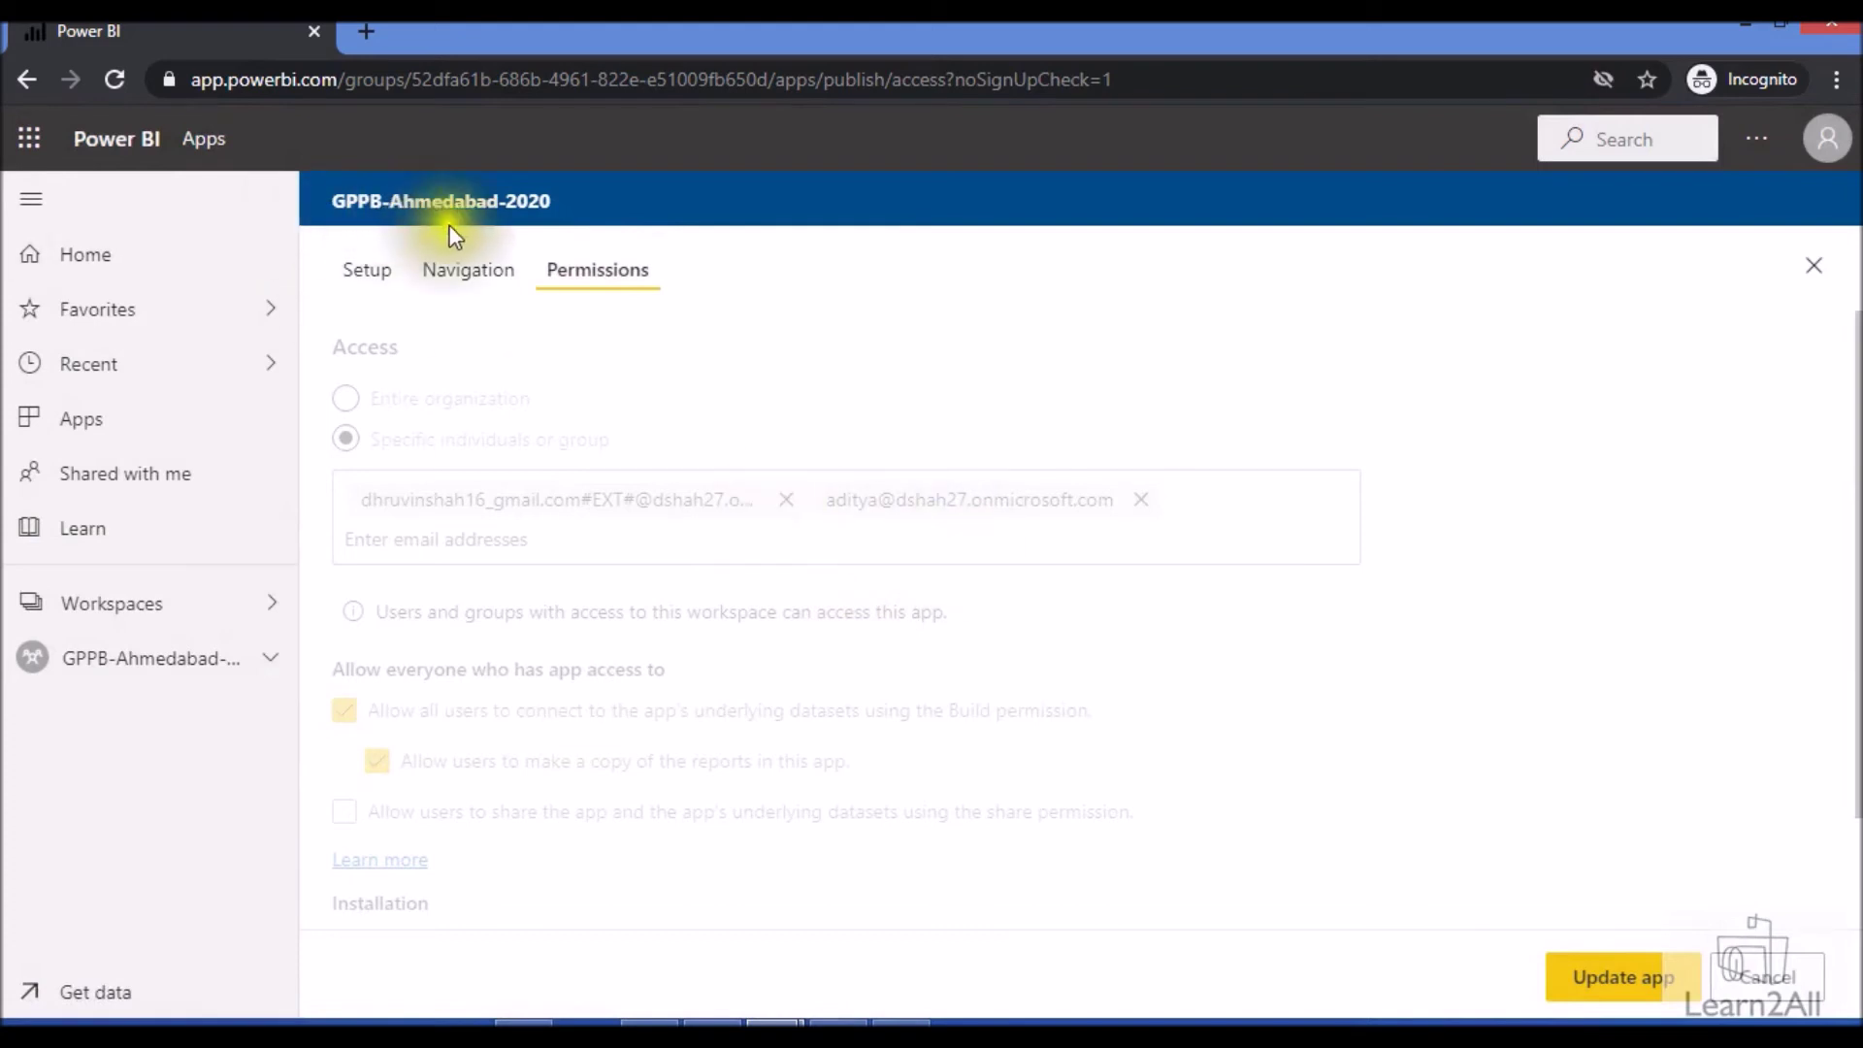
click(377, 276)
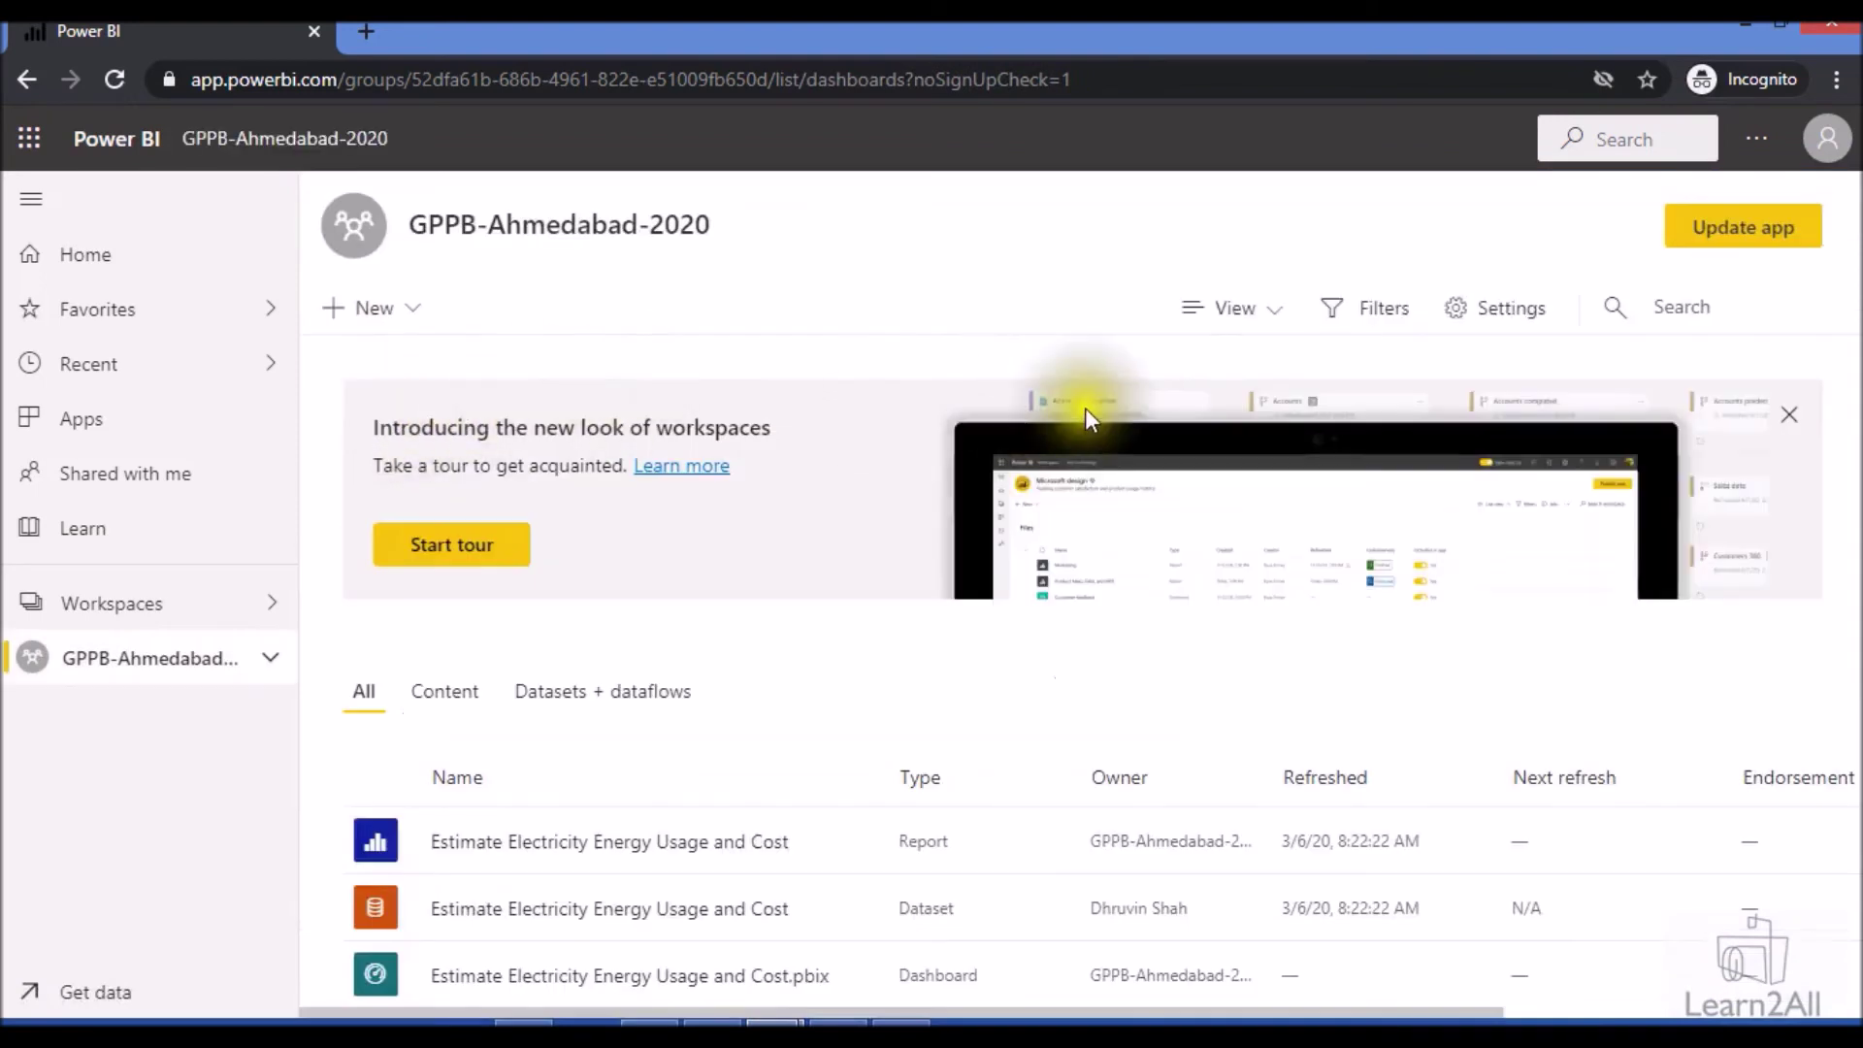
click(1744, 232)
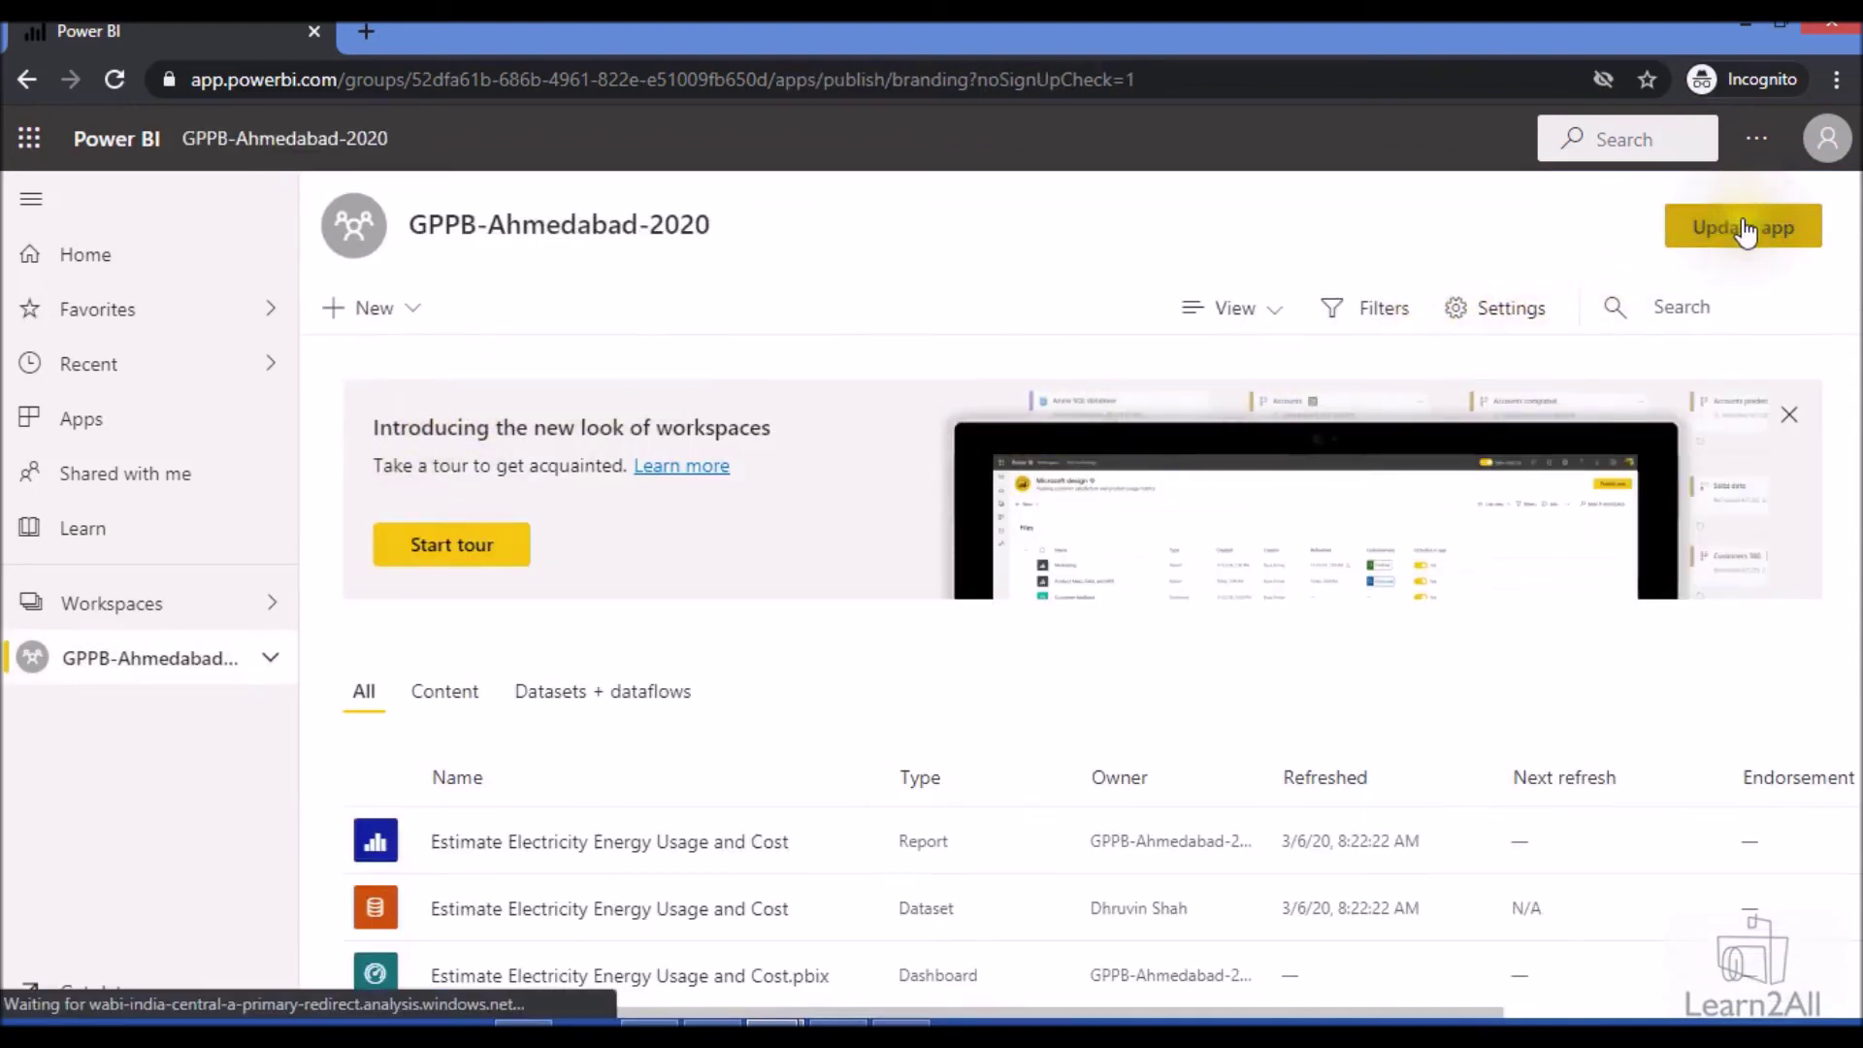
click(587, 282)
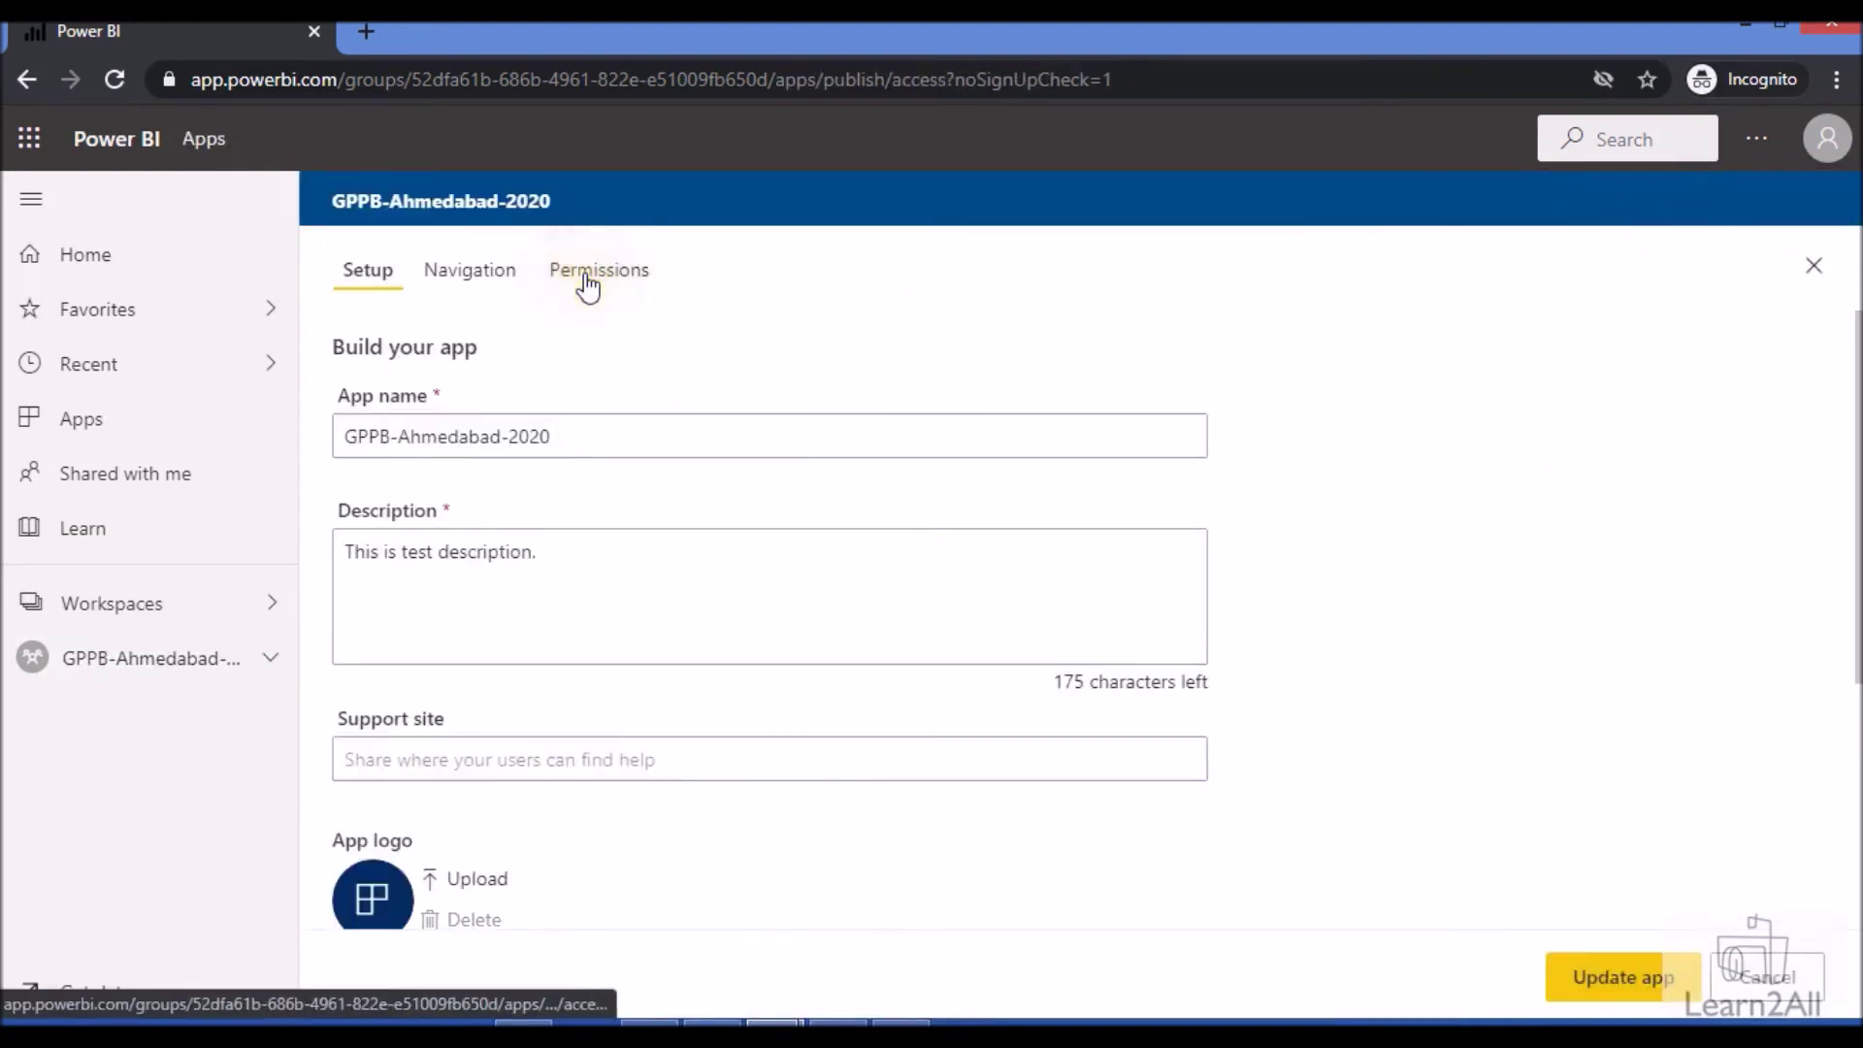
scroll(538, 726, down, 2)
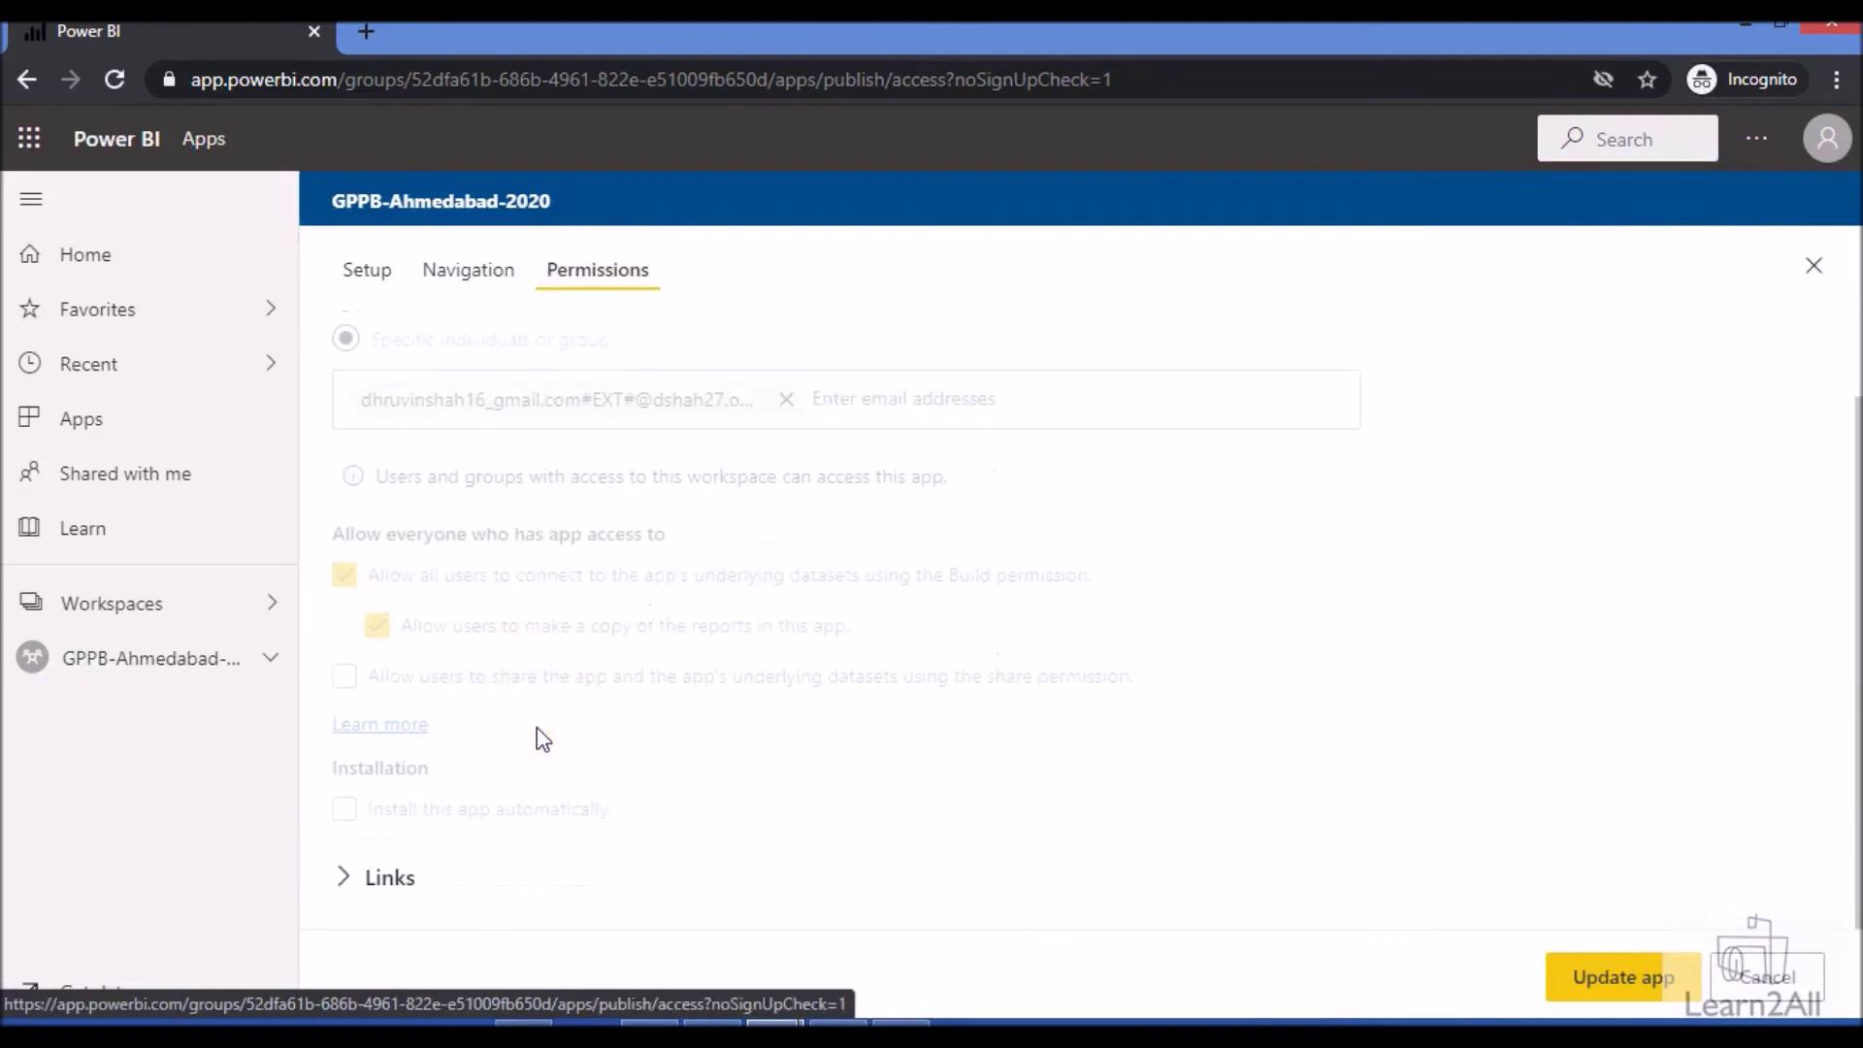
scroll(541, 736, up, 1)
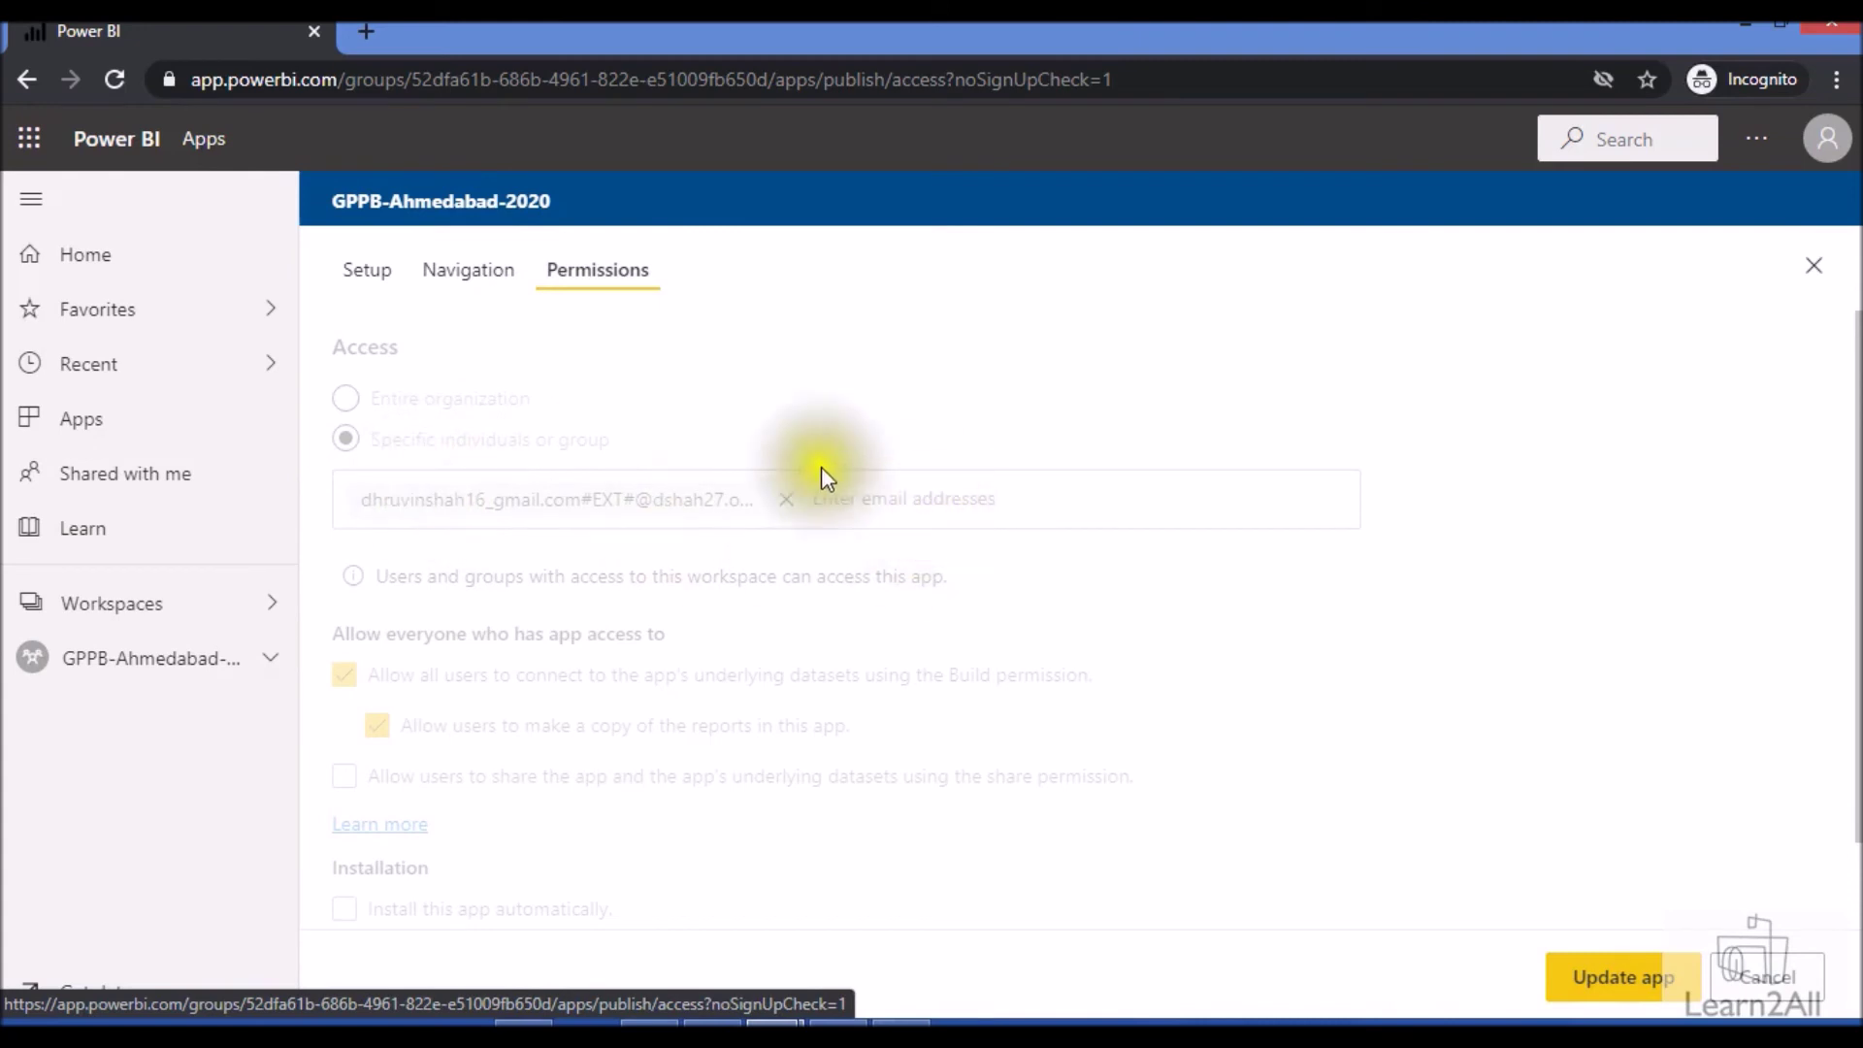
click(476, 271)
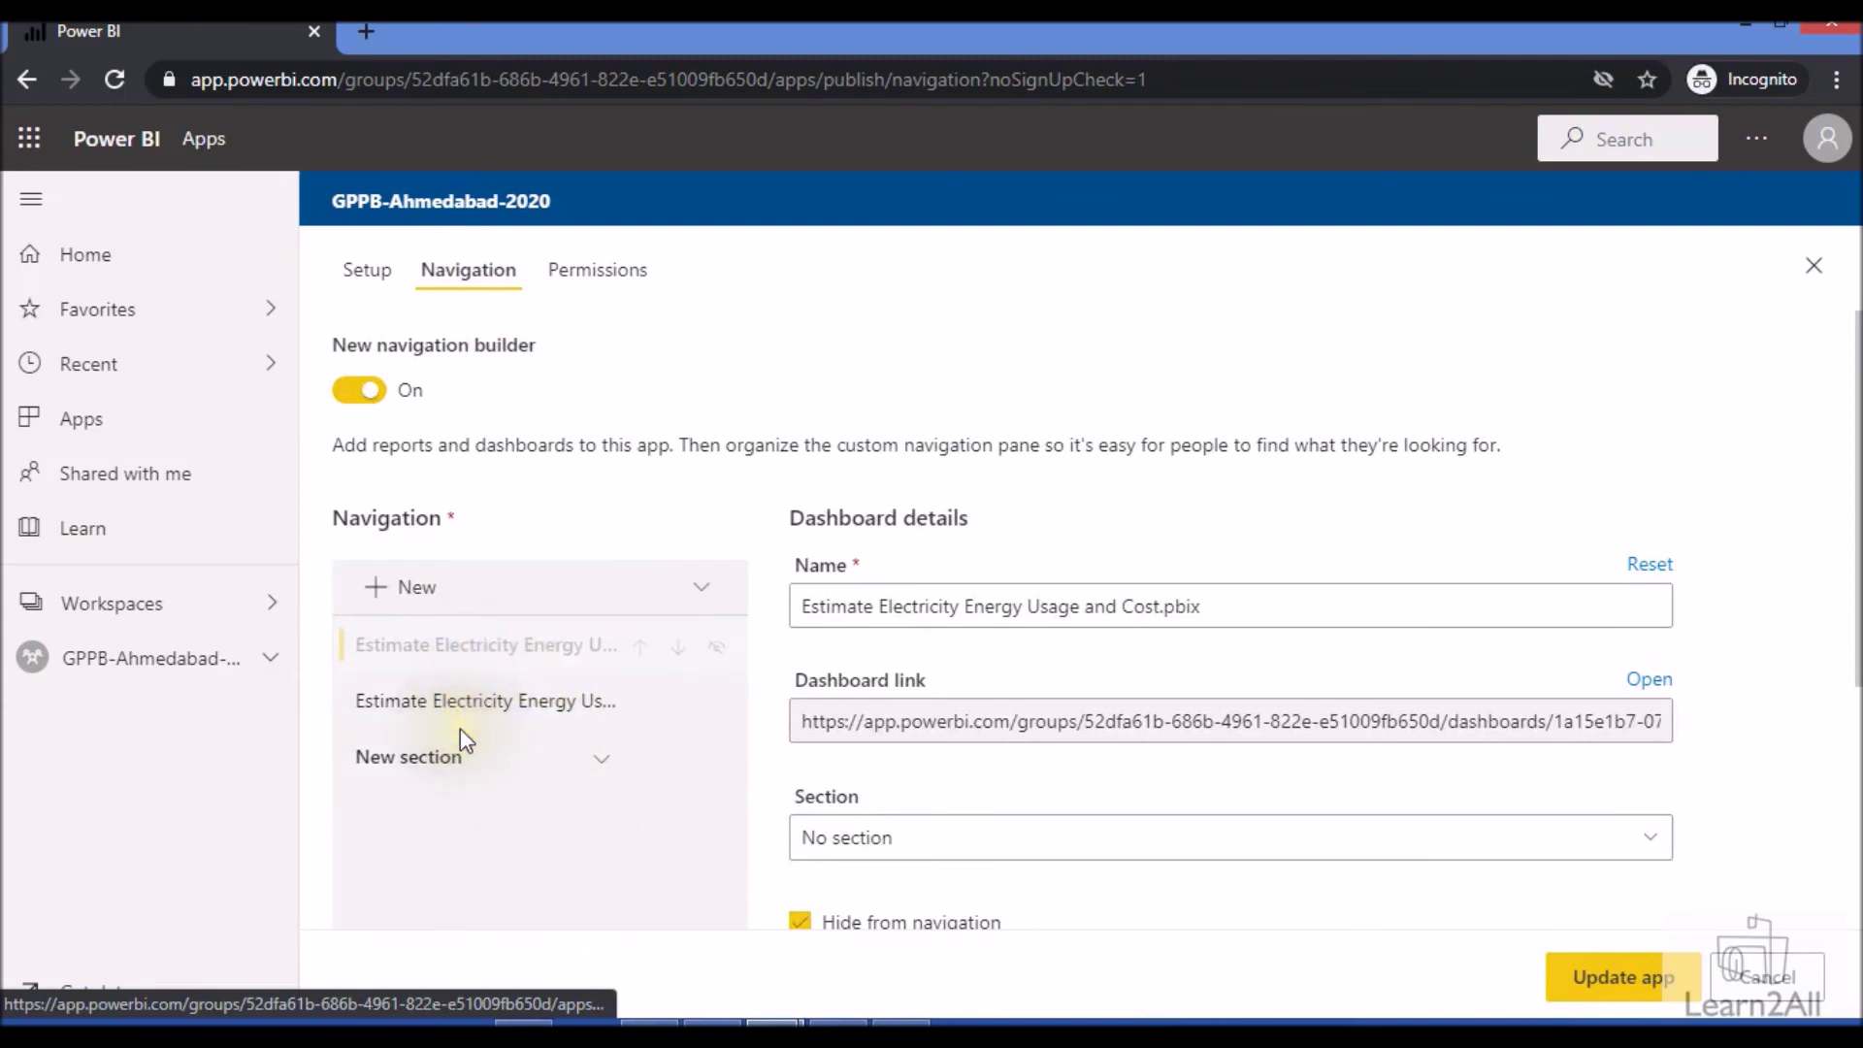
Step: View the app's Setup and Permissions tabs
click(365, 269)
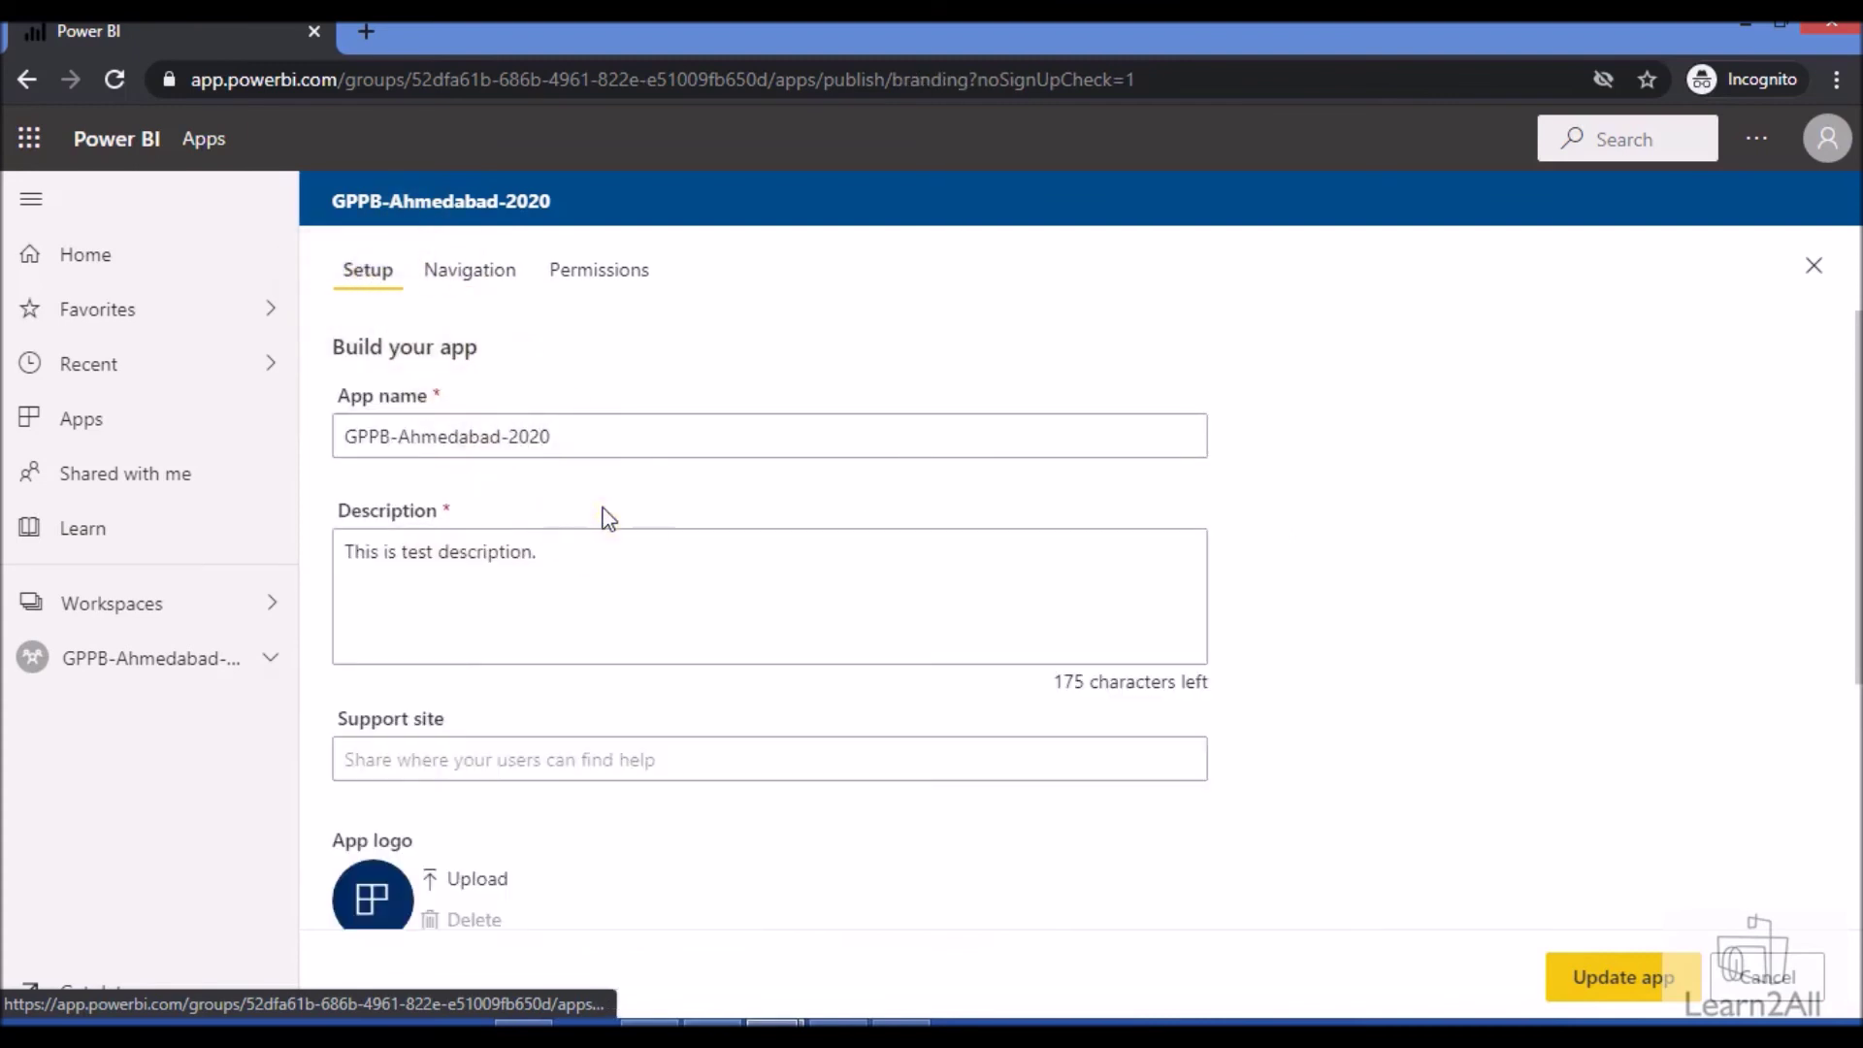
click(597, 268)
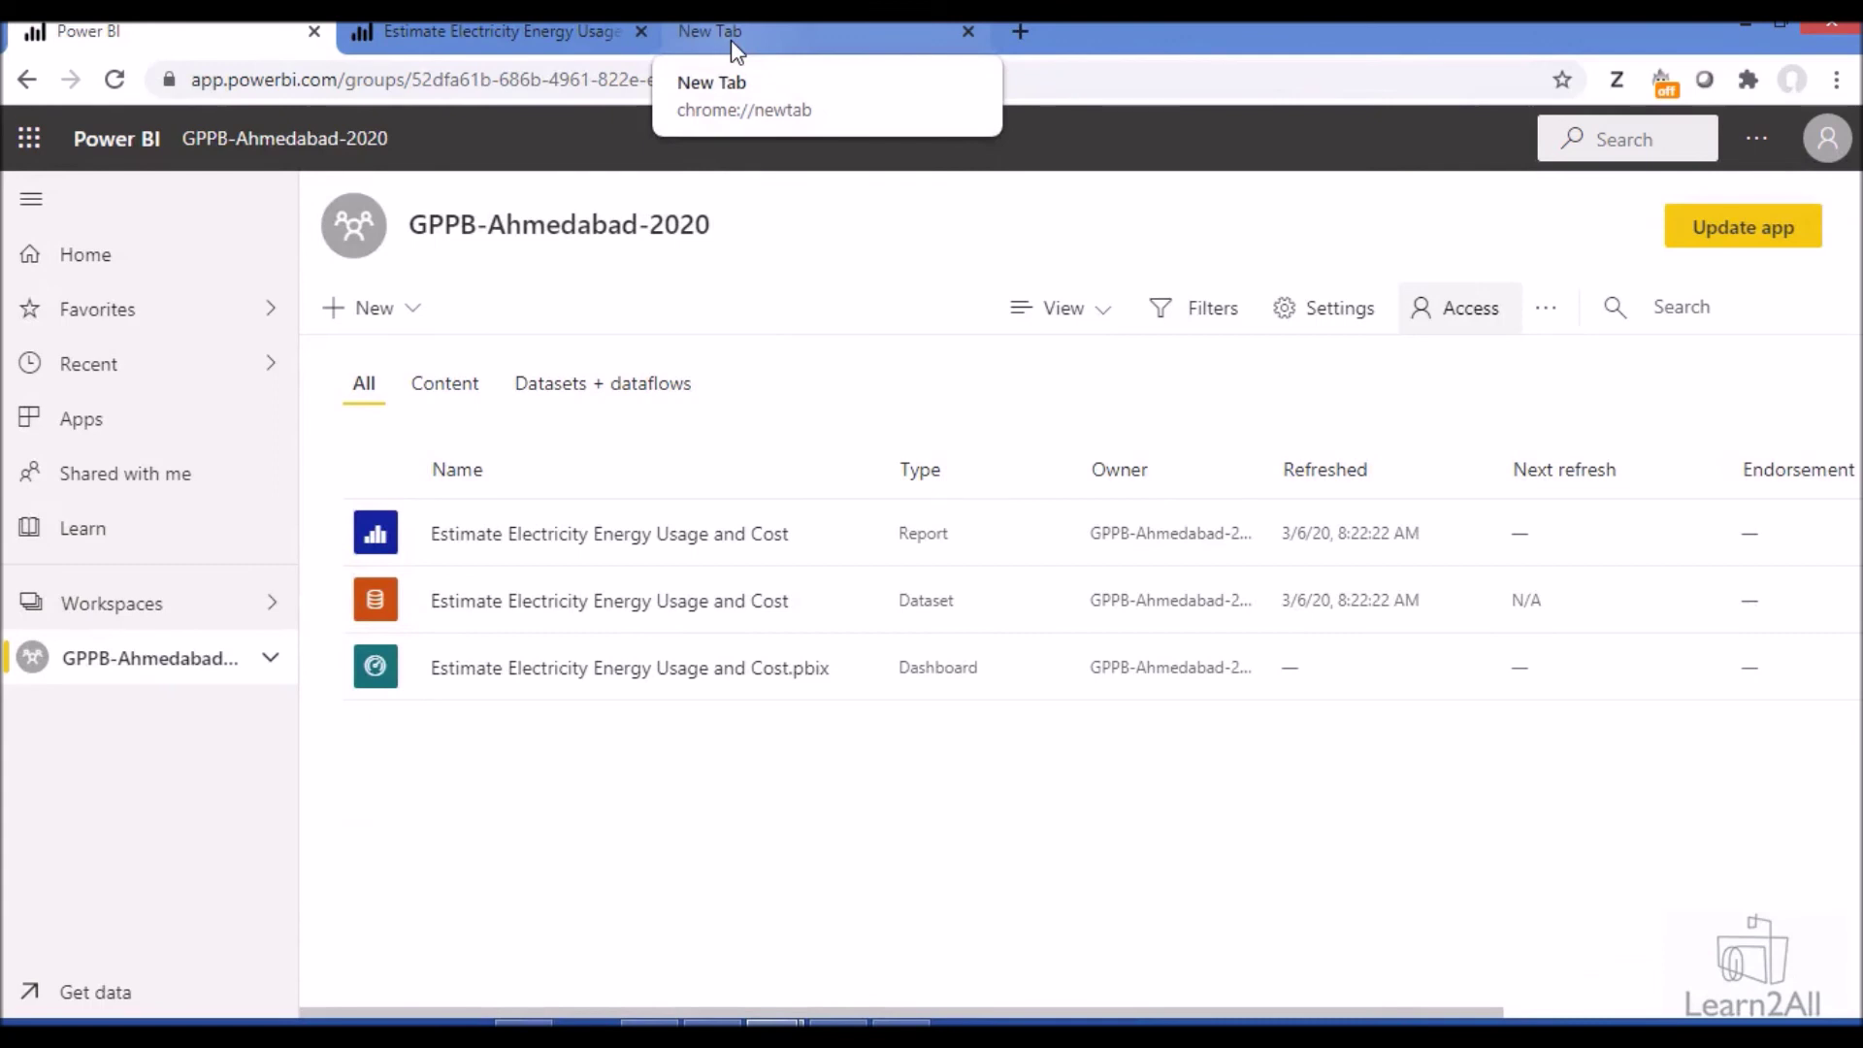
Step: Open the Learn2All YouTube channel and its daily-updates signup form, then return to the channel
click(732, 43)
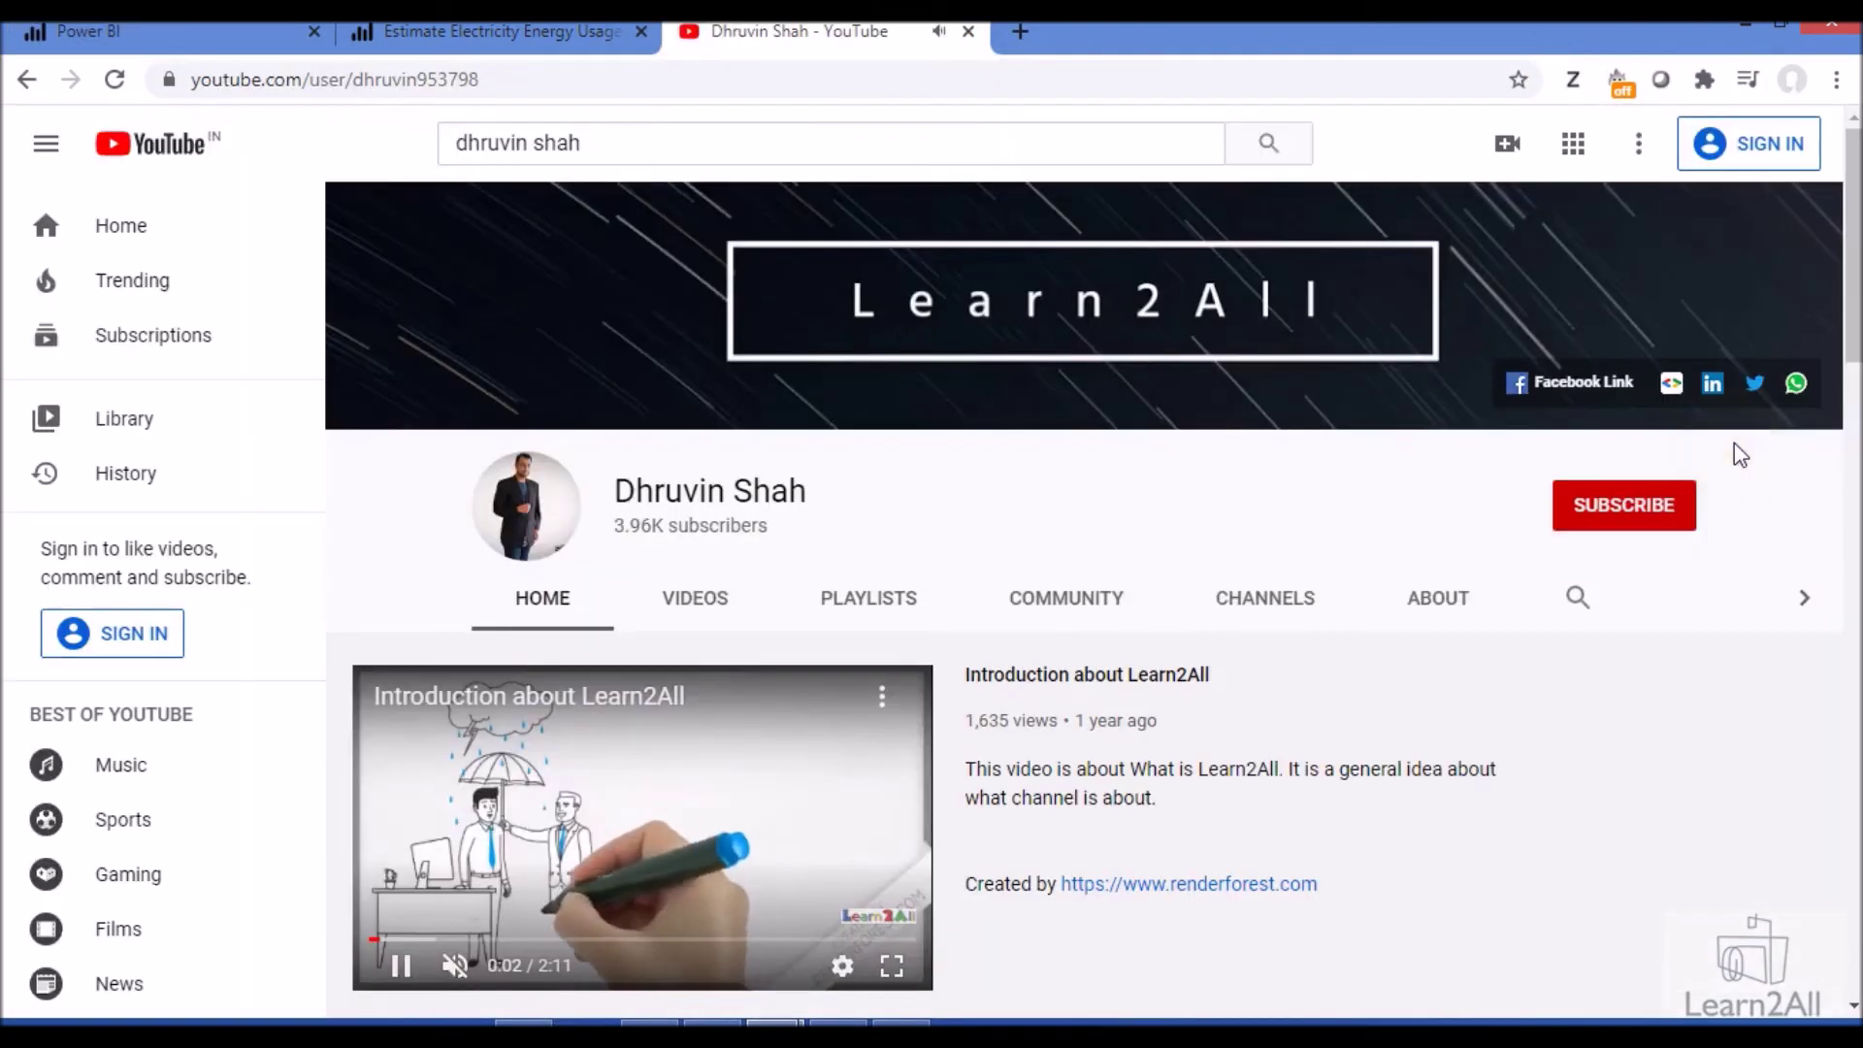
click(1667, 543)
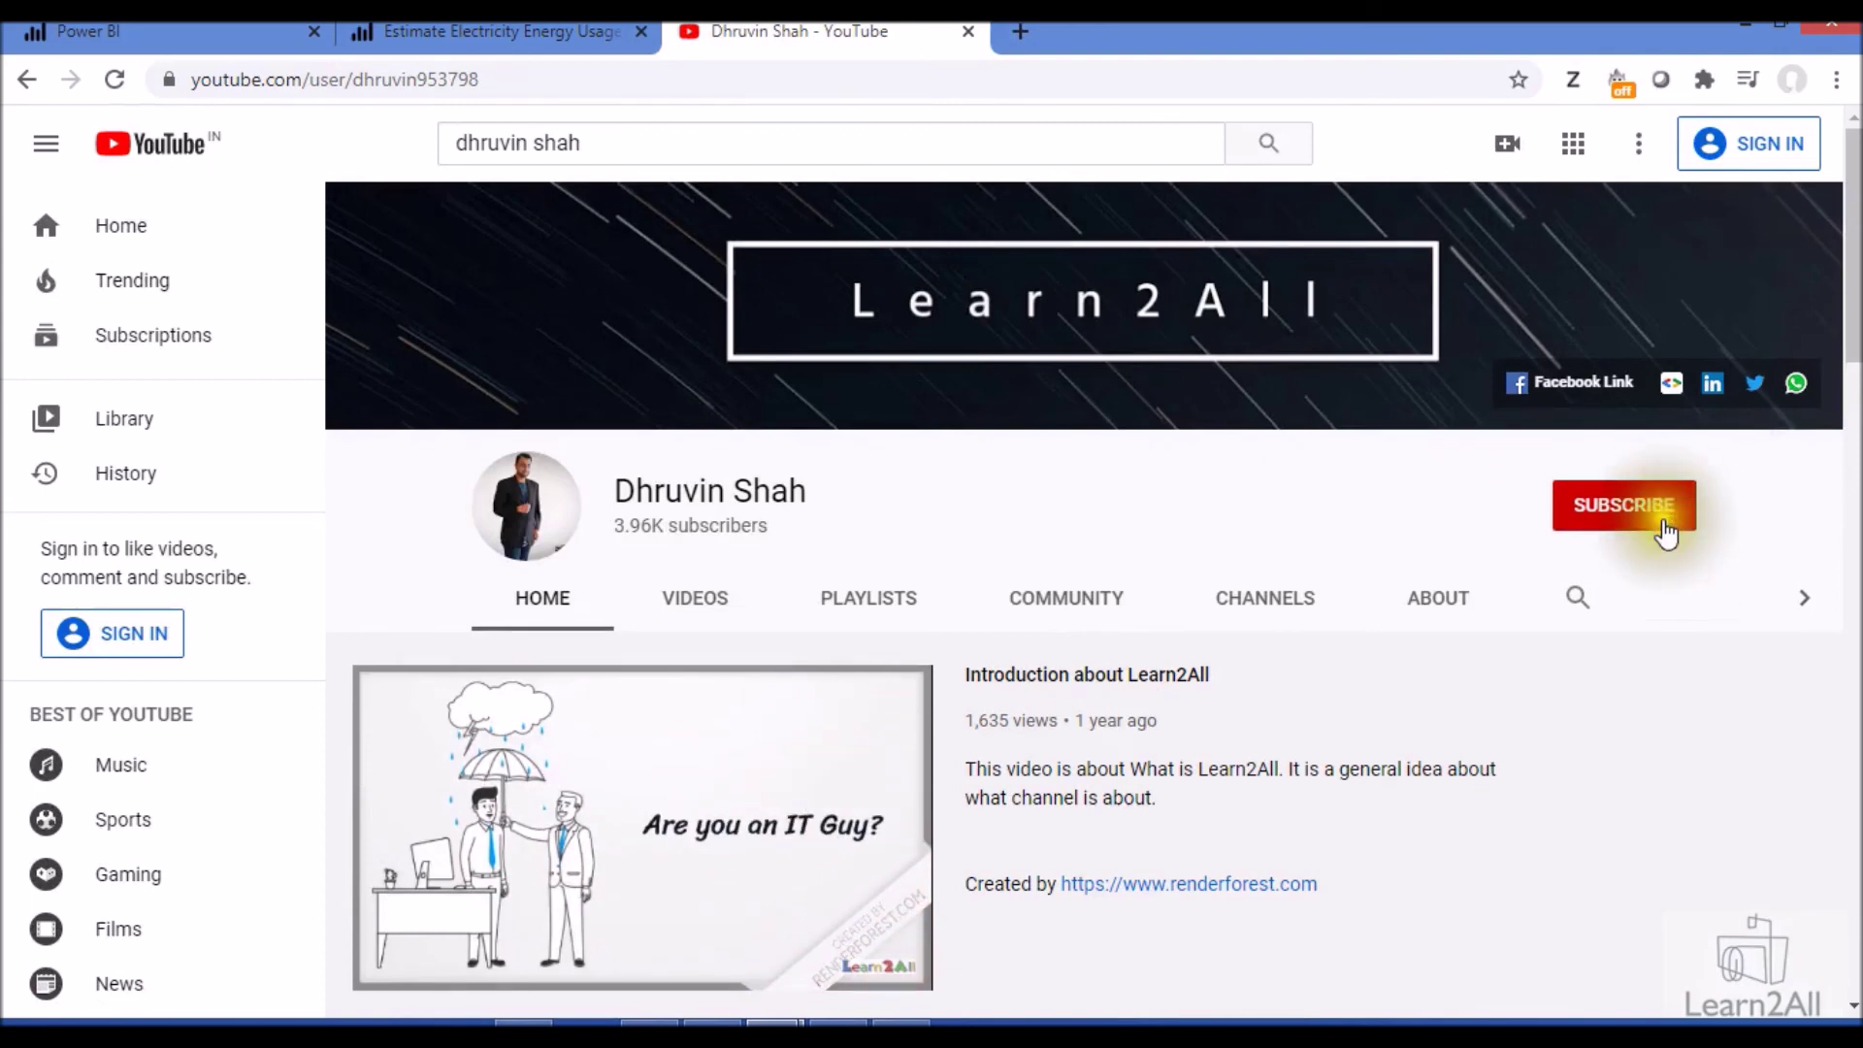
click(1662, 537)
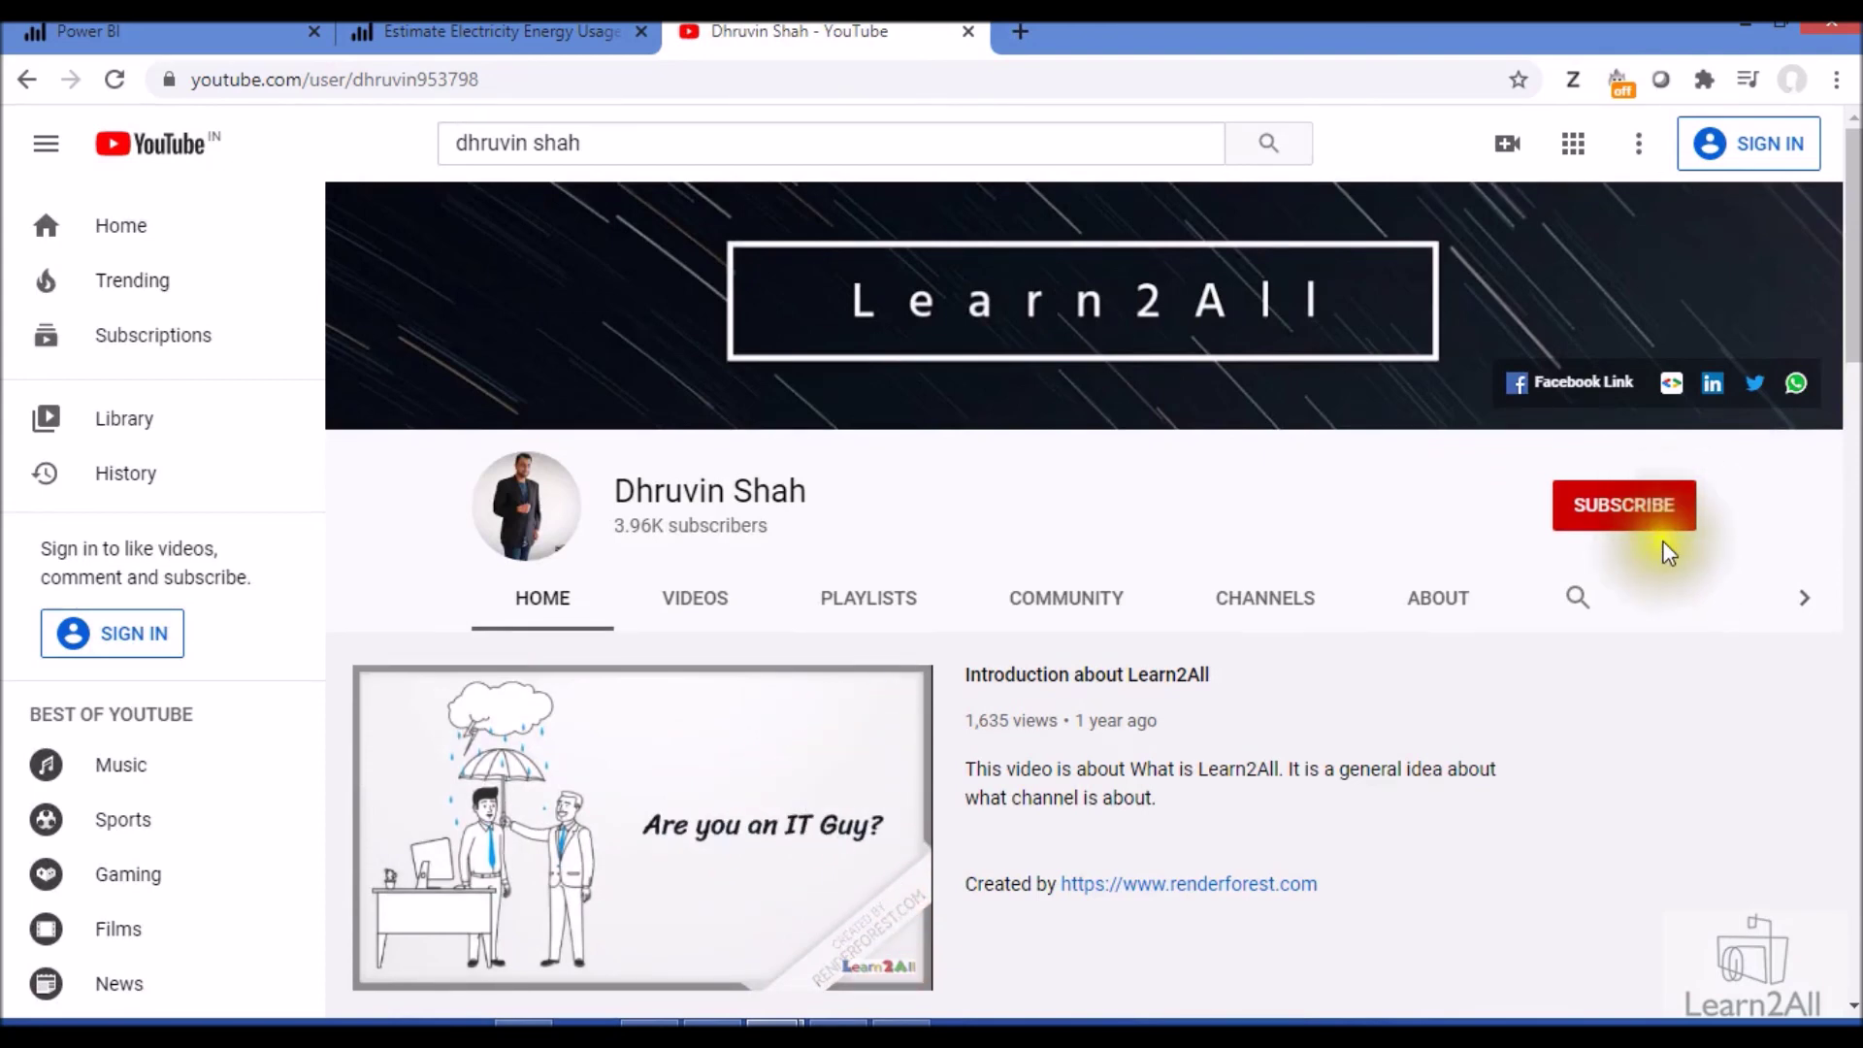
click(1671, 384)
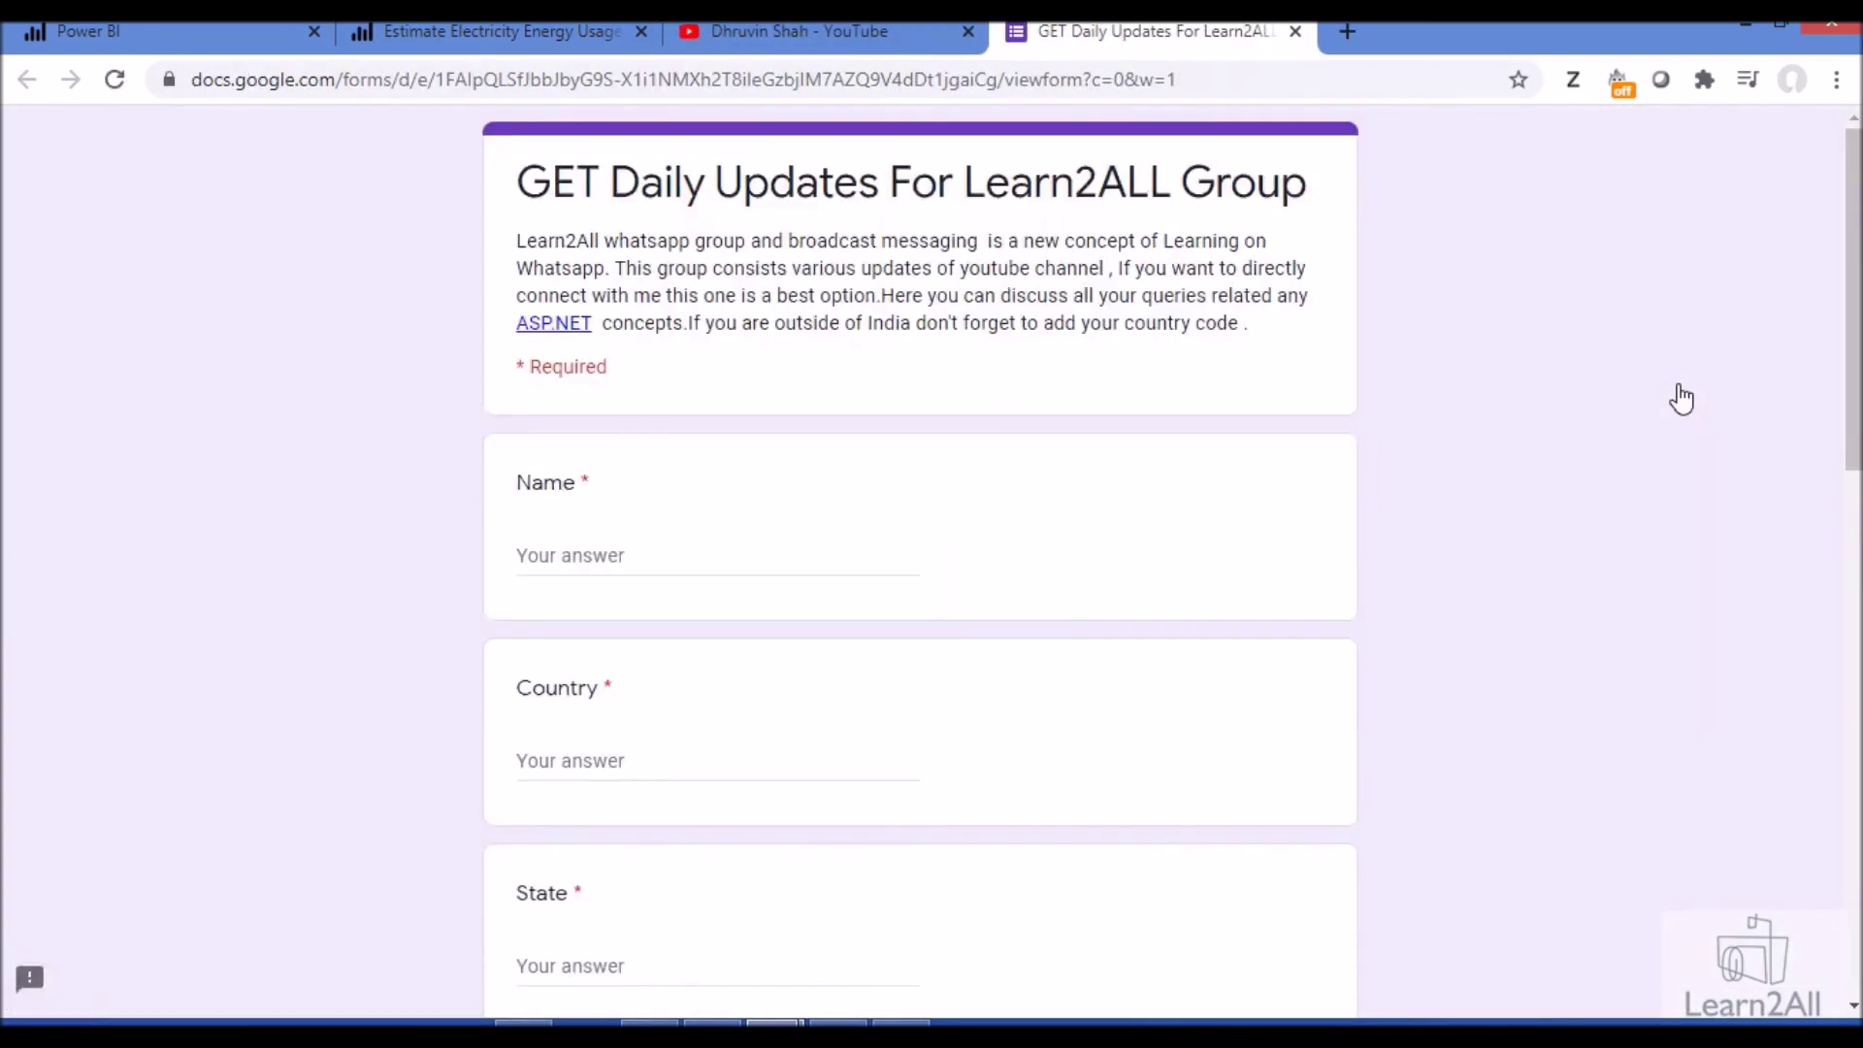
click(840, 26)
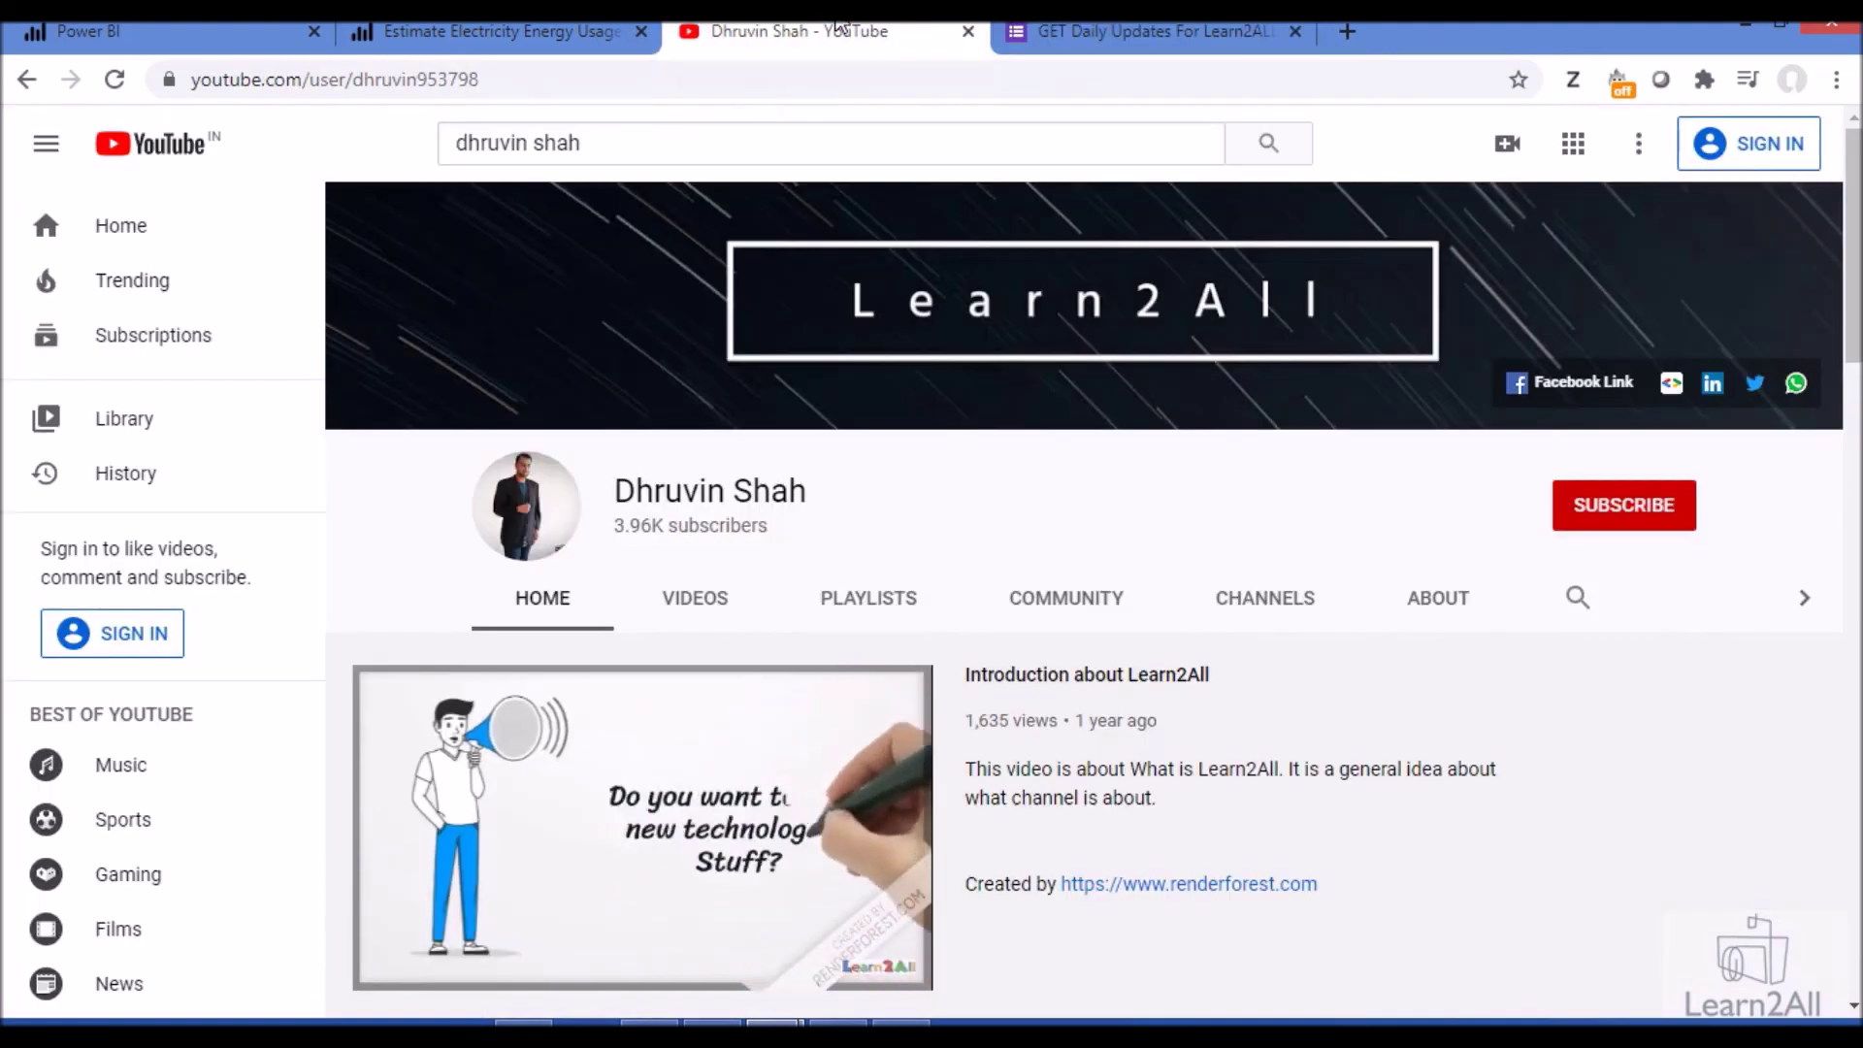